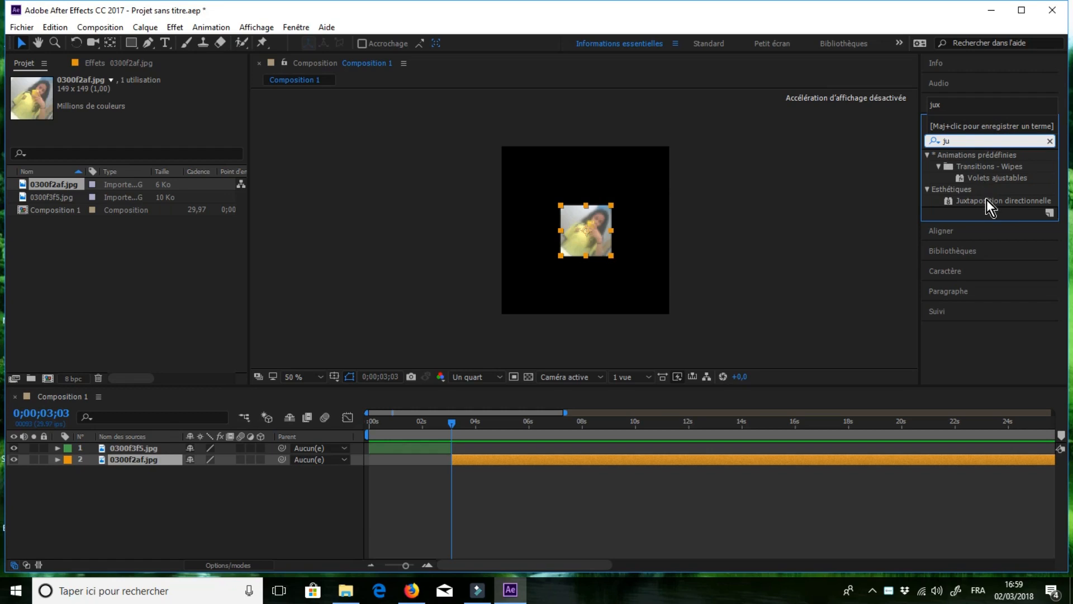
Apply Juxtaposition directionnelle to the 0300f3f5.jpg layer and set Largeur en sortie and Hauteur en sortie to 500
left_click_drag(987, 200, 410, 450)
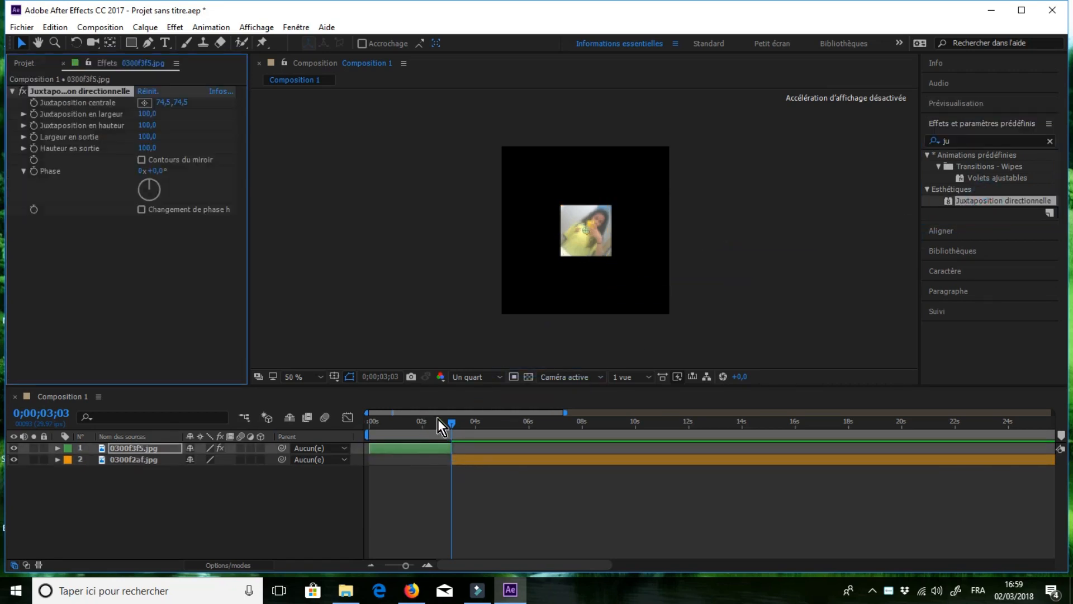
left_click(148, 137)
type("500")
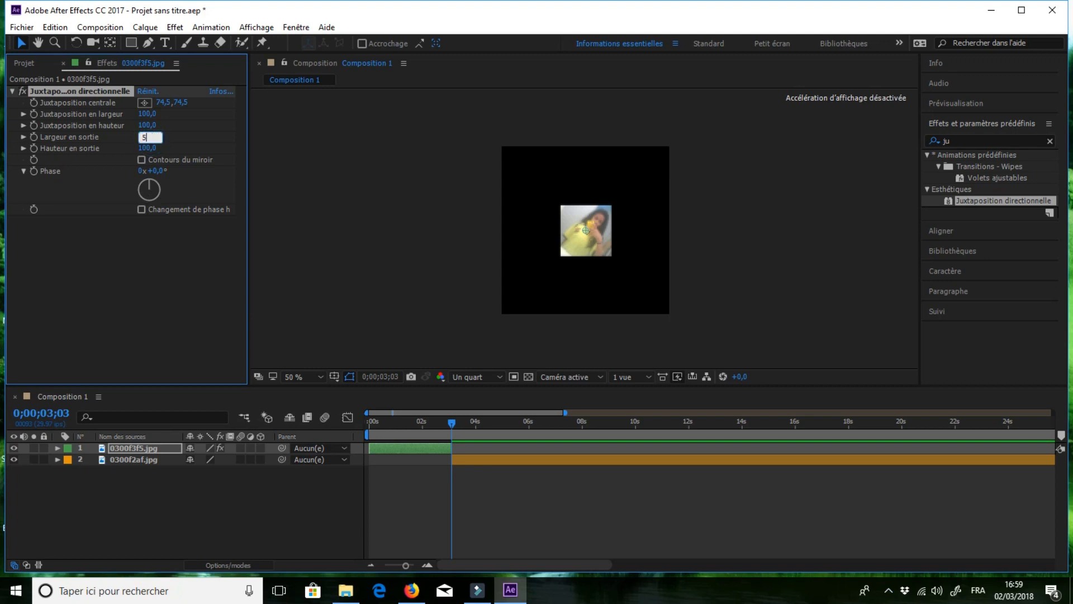
left_click(149, 148)
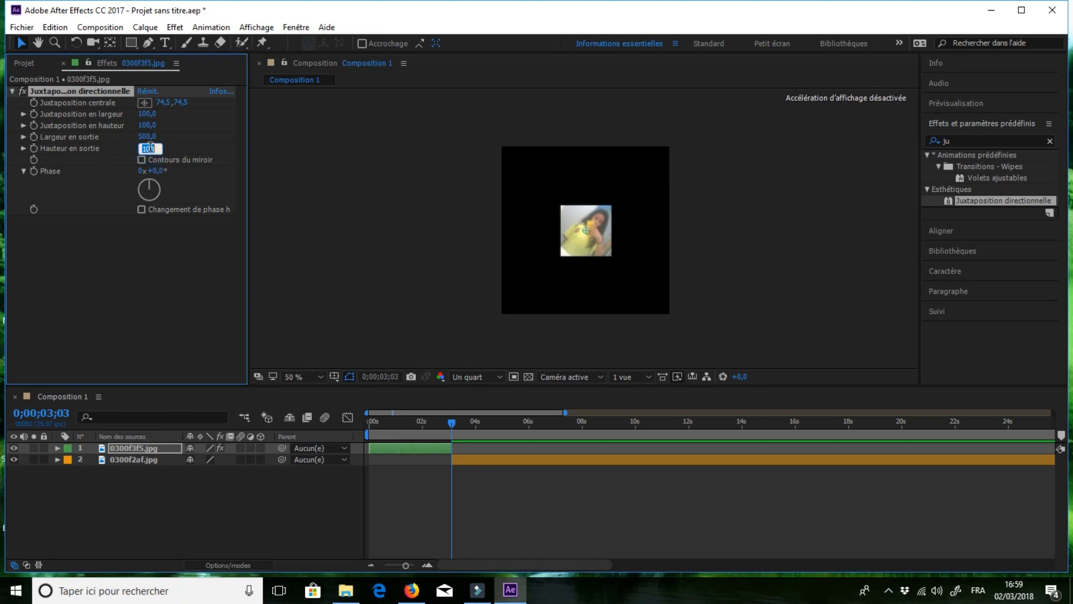
type("50")
left_click_drag(448, 420, 449, 421)
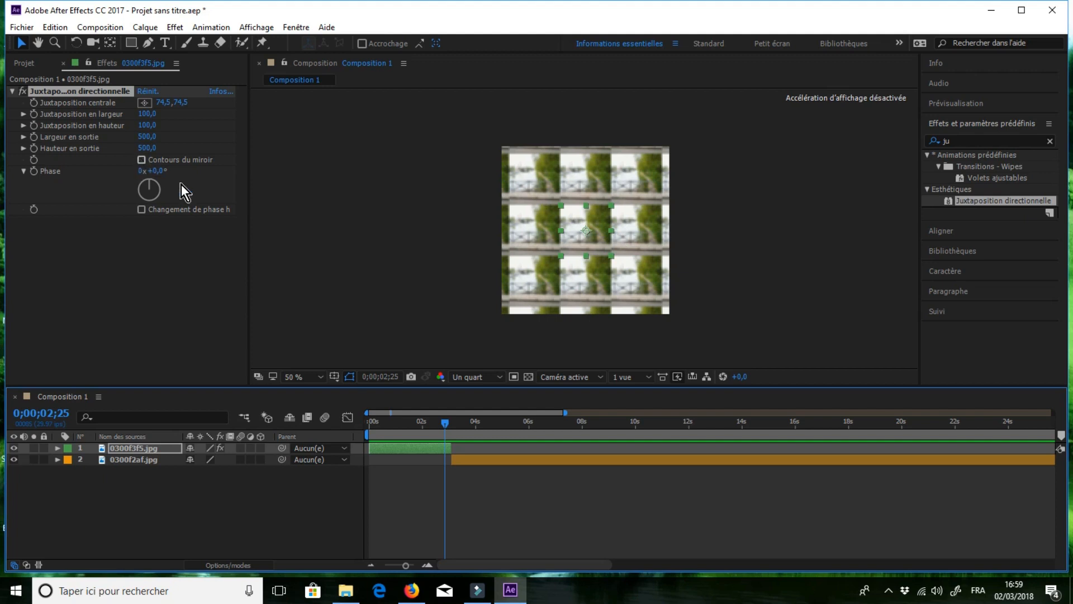
Set the preview resolution to Un demi and enlarge the 0300f3f5.jpg layer to about 266 by 264 %
left_click(467, 376)
left_click(491, 428)
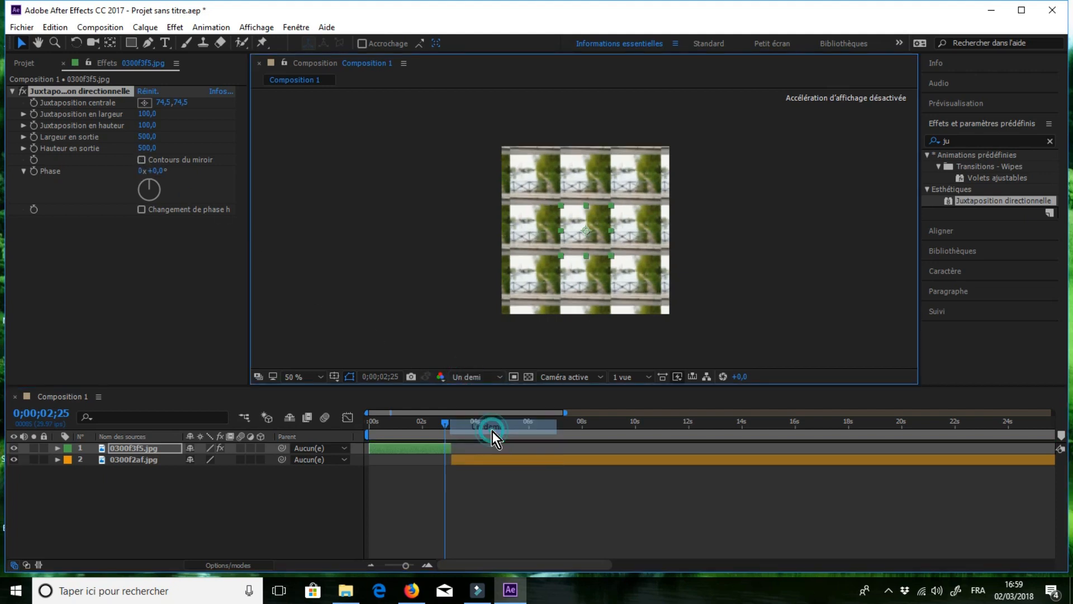
left_click(146, 160)
left_click(146, 159)
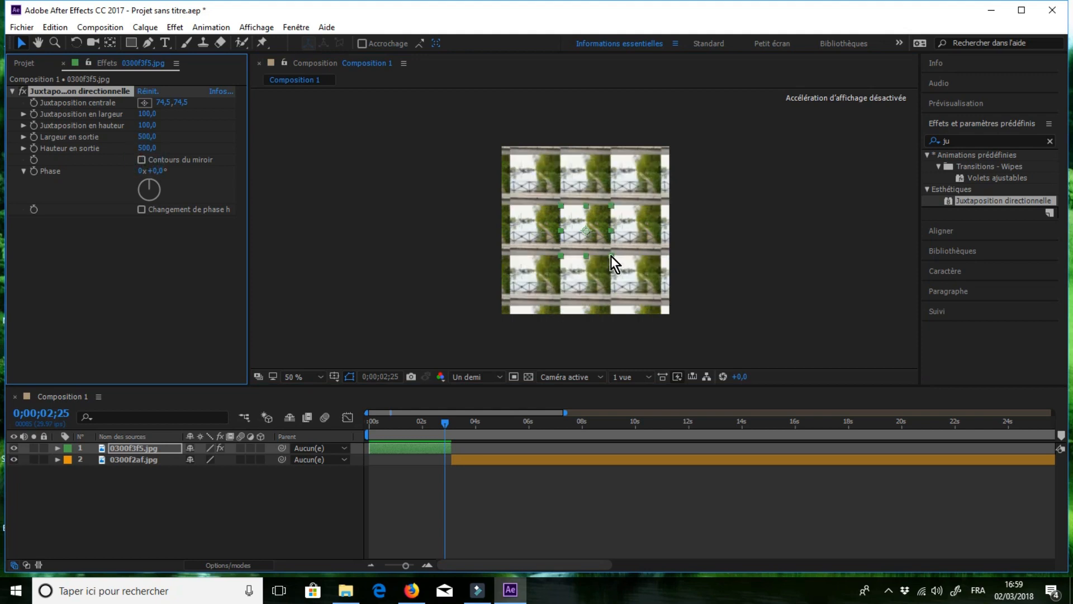
left_click_drag(611, 256, 652, 297)
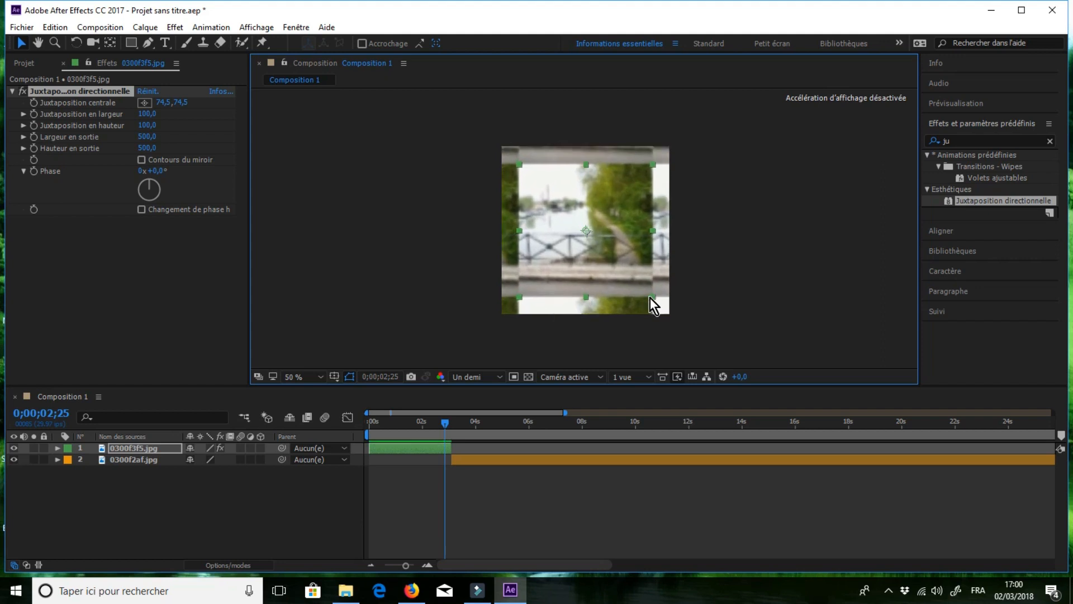
Apply Juxtaposition directionnelle to 0300f2af.jpg with output width and height 500, and enlarge that layer to about 264 by 242 %
left_click_drag(445, 422, 464, 427)
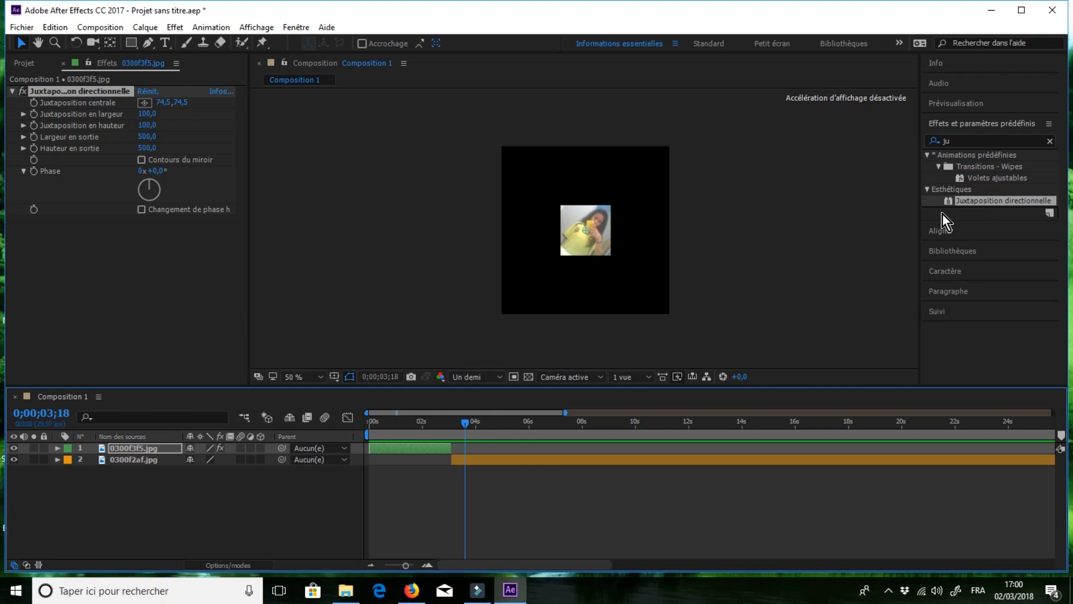
left_click_drag(942, 214, 481, 469)
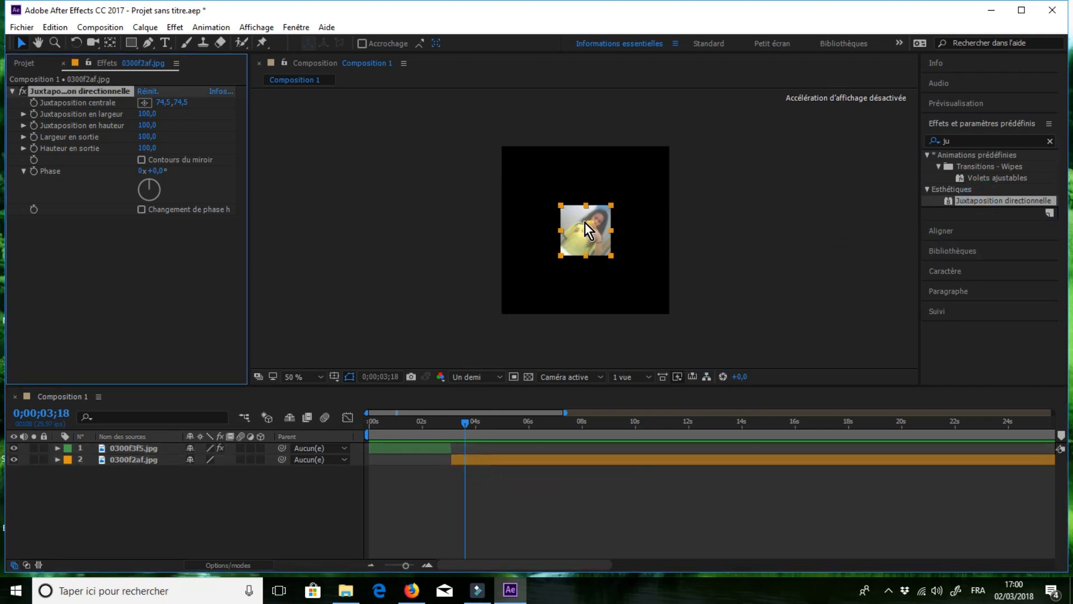
left_click(146, 136)
type("50")
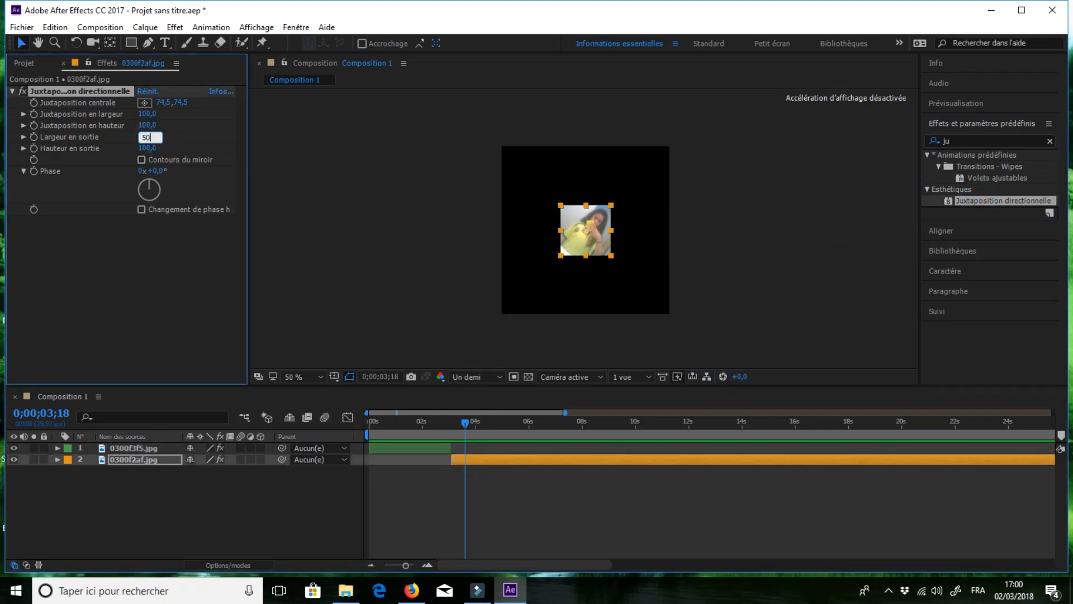
type("0")
left_click(147, 147)
type("500")
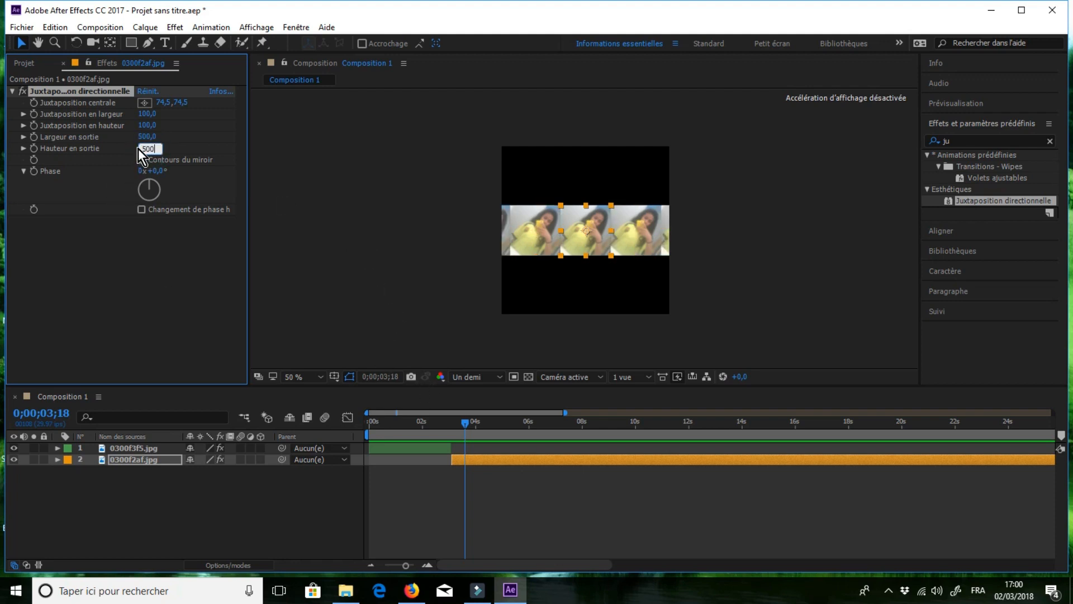
key("Return")
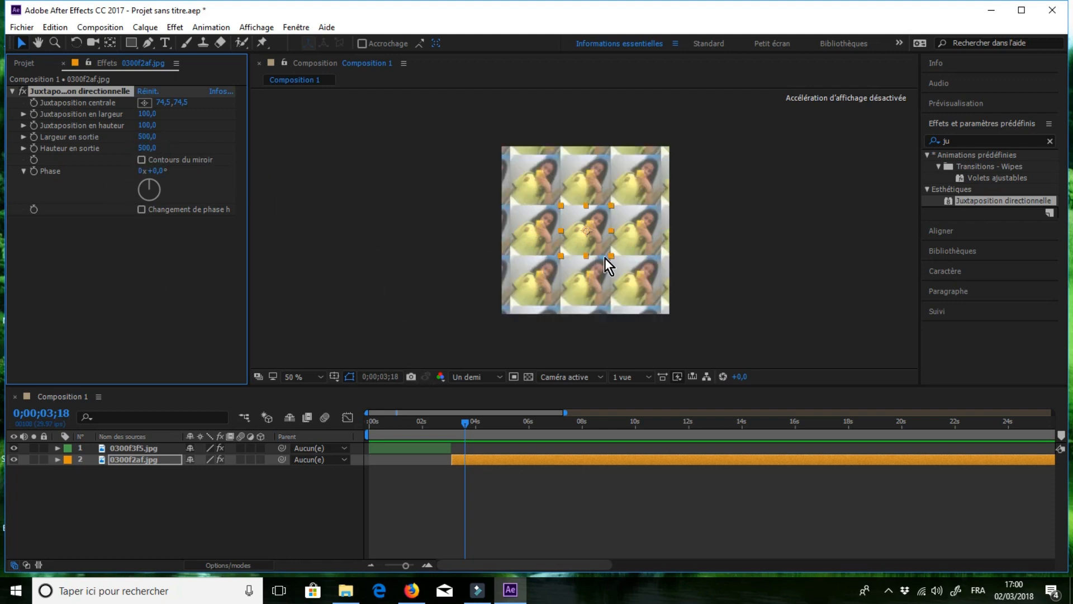
left_click_drag(611, 256, 656, 295)
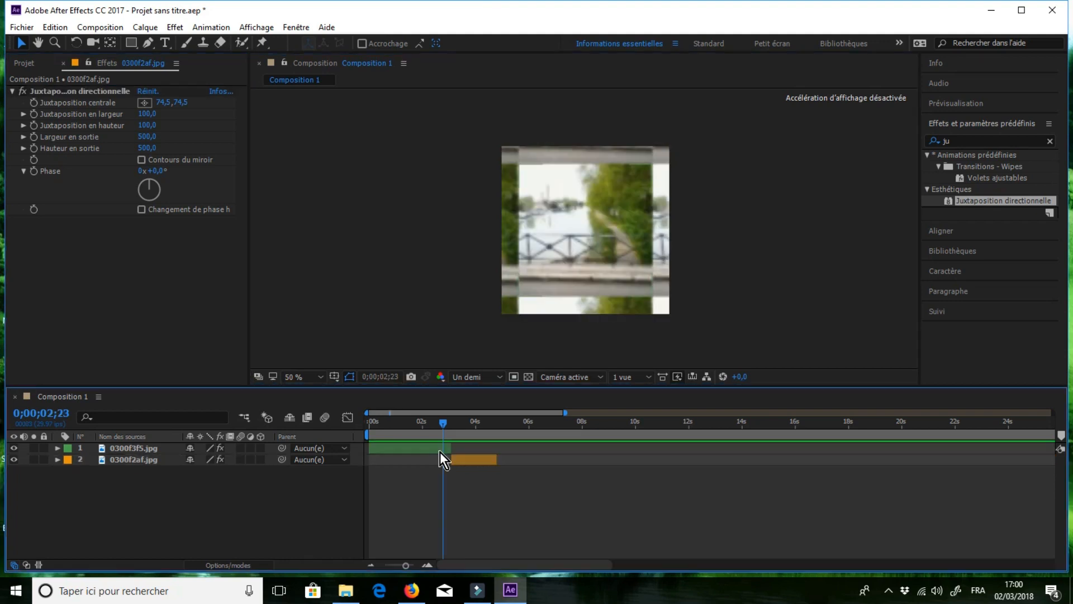
Add Echelle keyframes to the 0300f3f5.jpg layer at 0;00;03;02 and 0;00;02;06
left_click(440, 451)
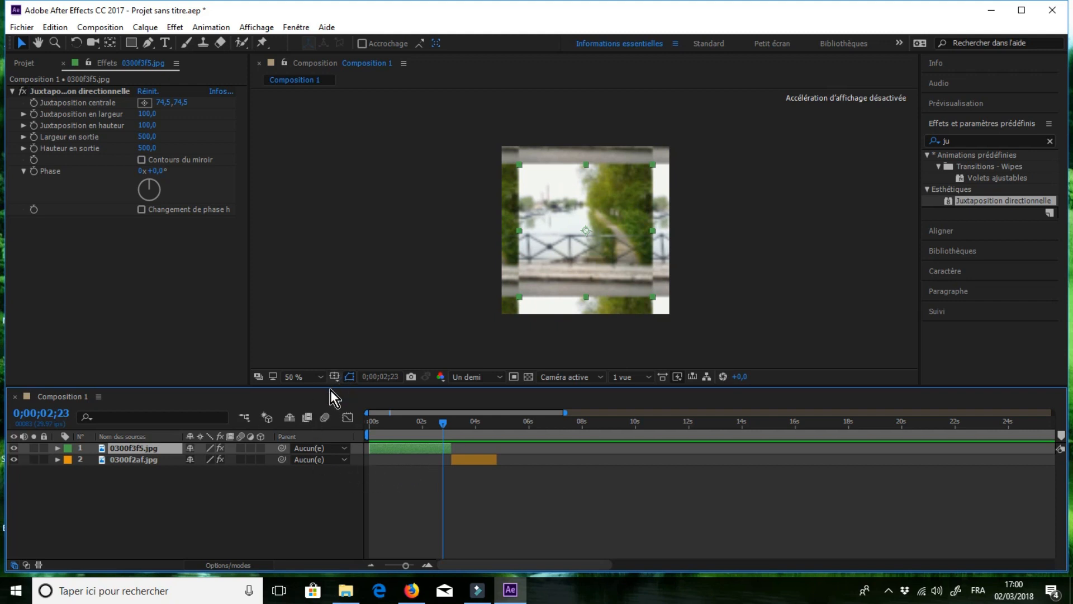
key("s")
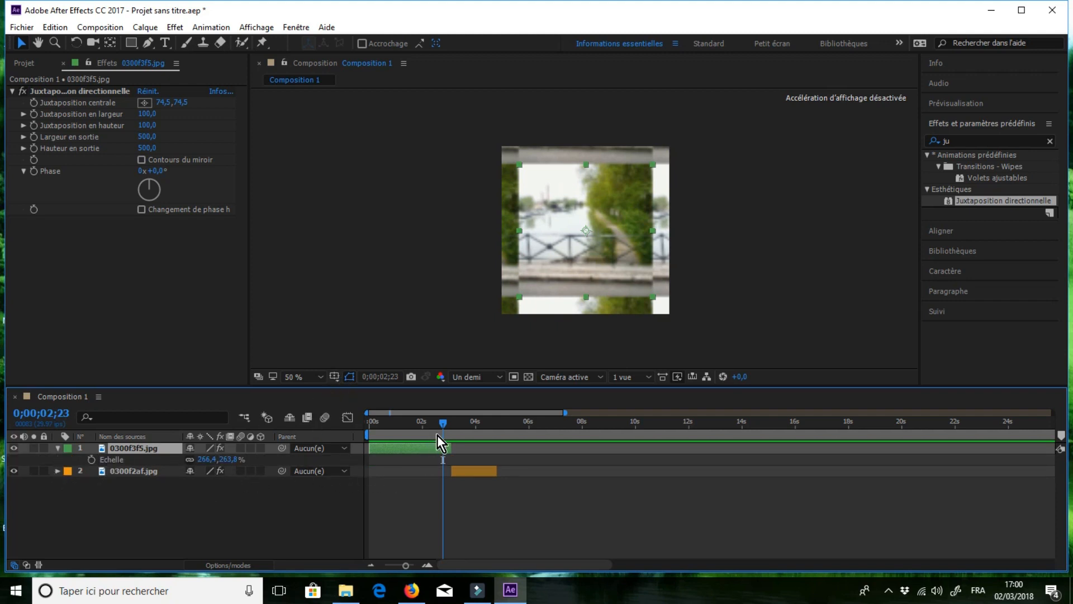
left_click_drag(444, 424, 452, 424)
left_click(91, 459)
left_click_drag(450, 425, 428, 425)
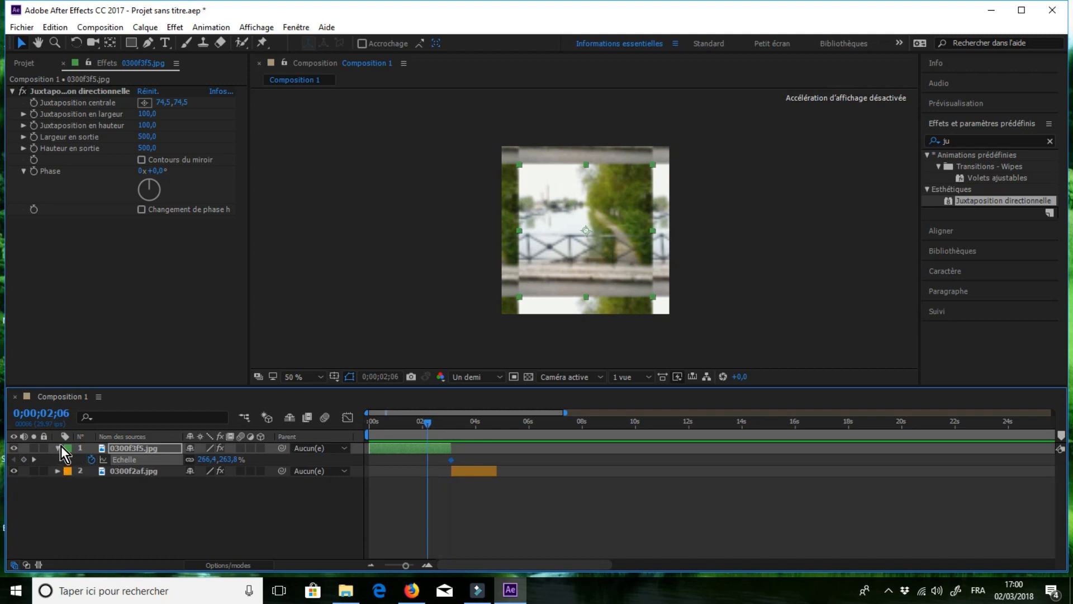
left_click(24, 459)
Set the 0300f3f5.jpg layer's Echelle keyframe at 0;00;03;02 to about 464 by 460 %
left_click_drag(427, 425, 450, 421)
key("Page_Down")
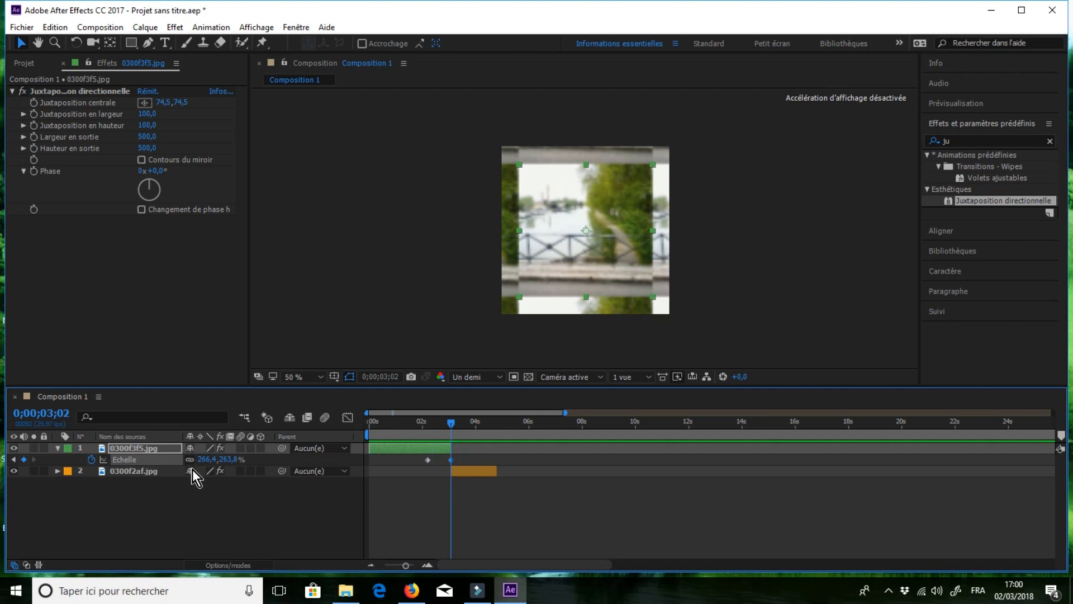
left_click_drag(229, 465, 364, 473)
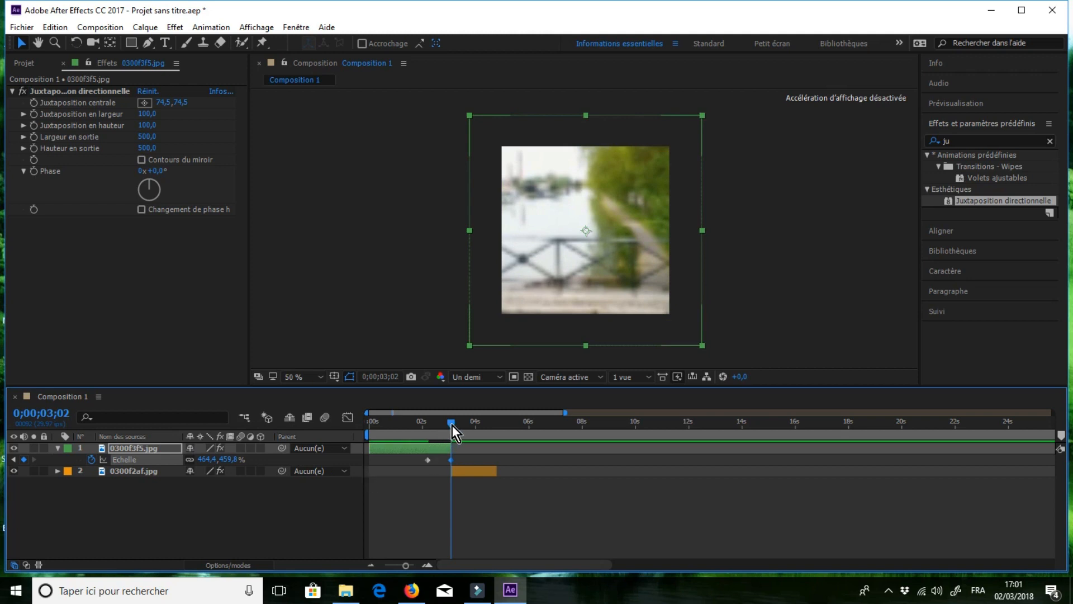
Apply Lissage de vitesse to both Echelle keyframes of the 0300f3f5.jpg layer
left_click_drag(451, 424, 488, 465)
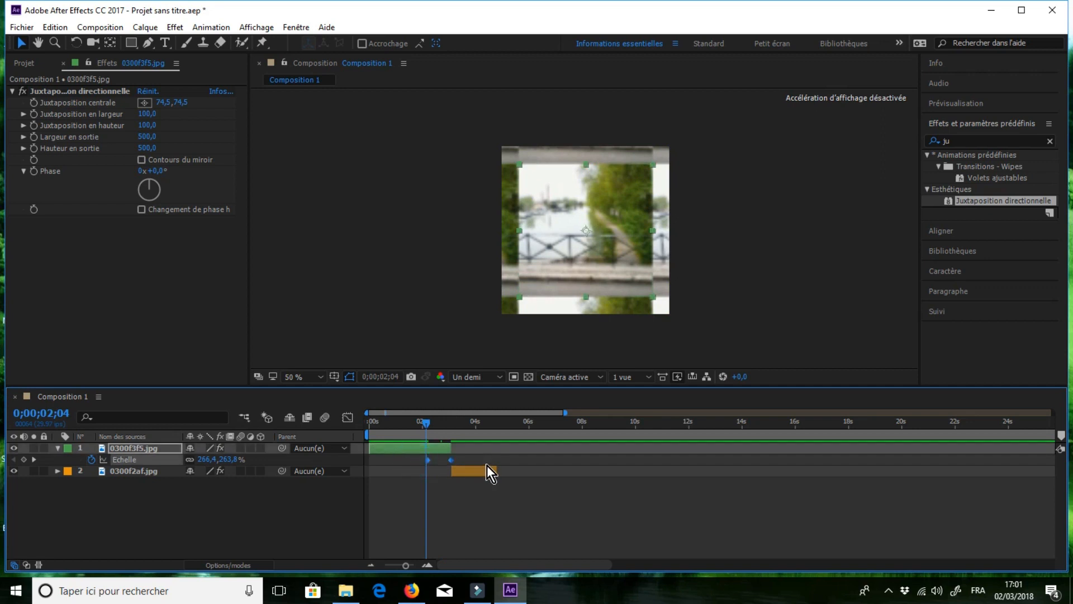
right_click(452, 461)
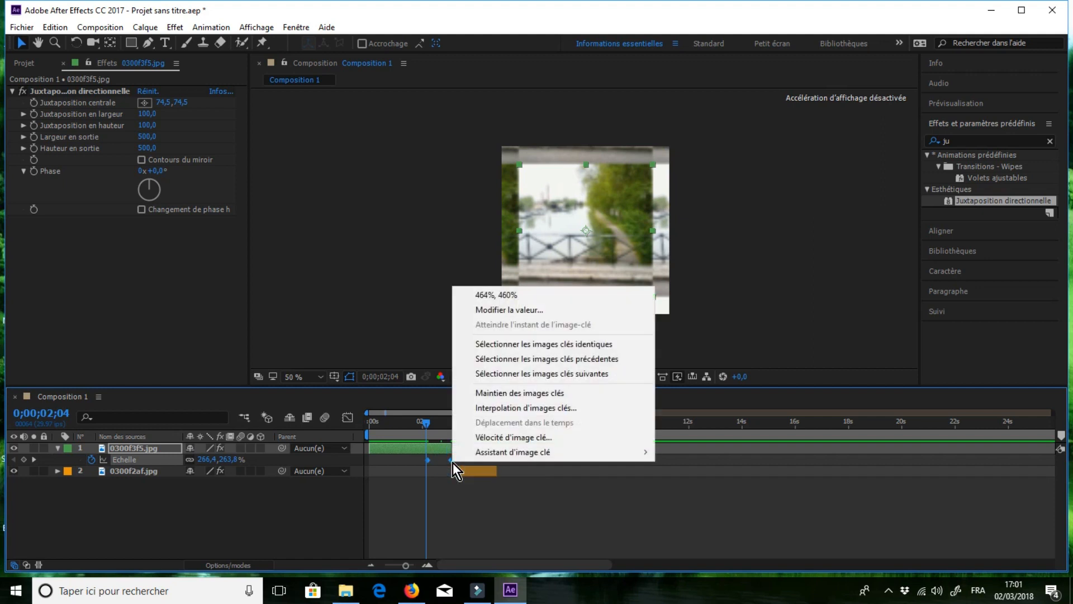
mouse_move(469, 453)
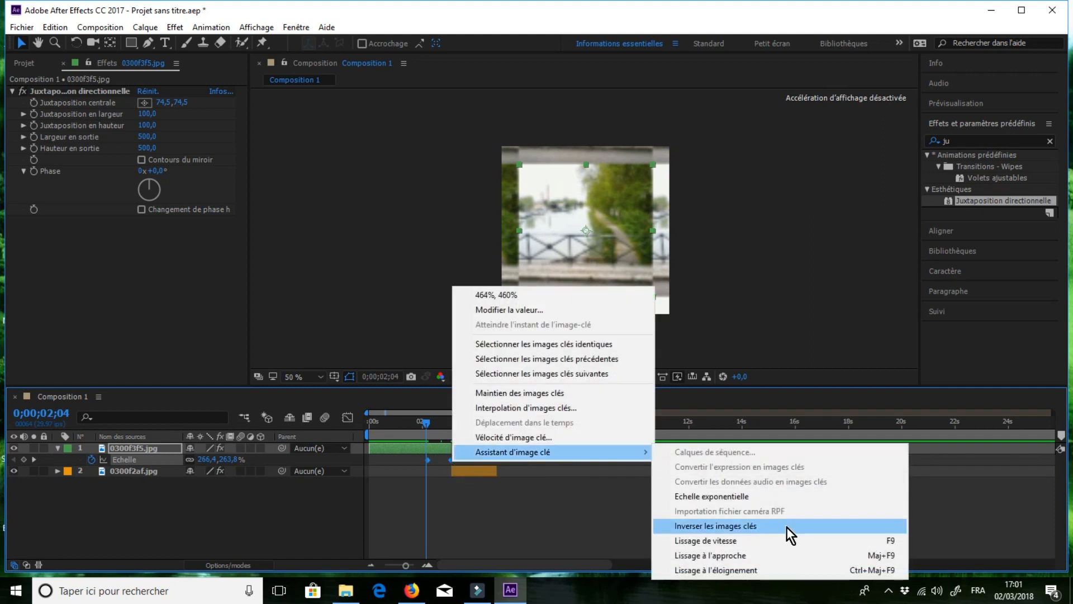
left_click(722, 538)
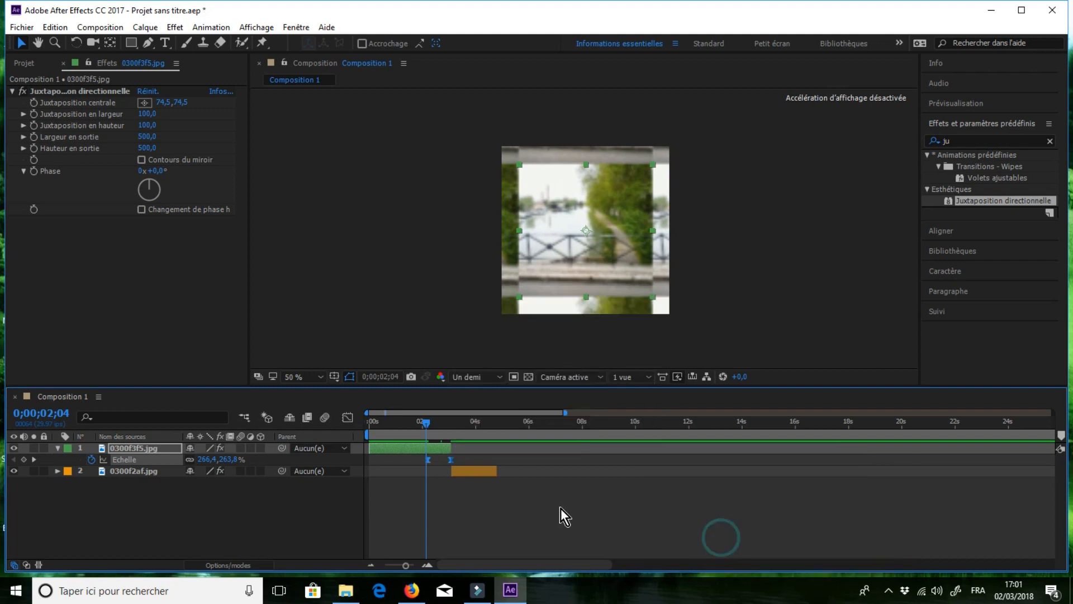
Open the graph editor for the 0300f3f5.jpg Echelle keyframes and display their speed graph
left_click(349, 415)
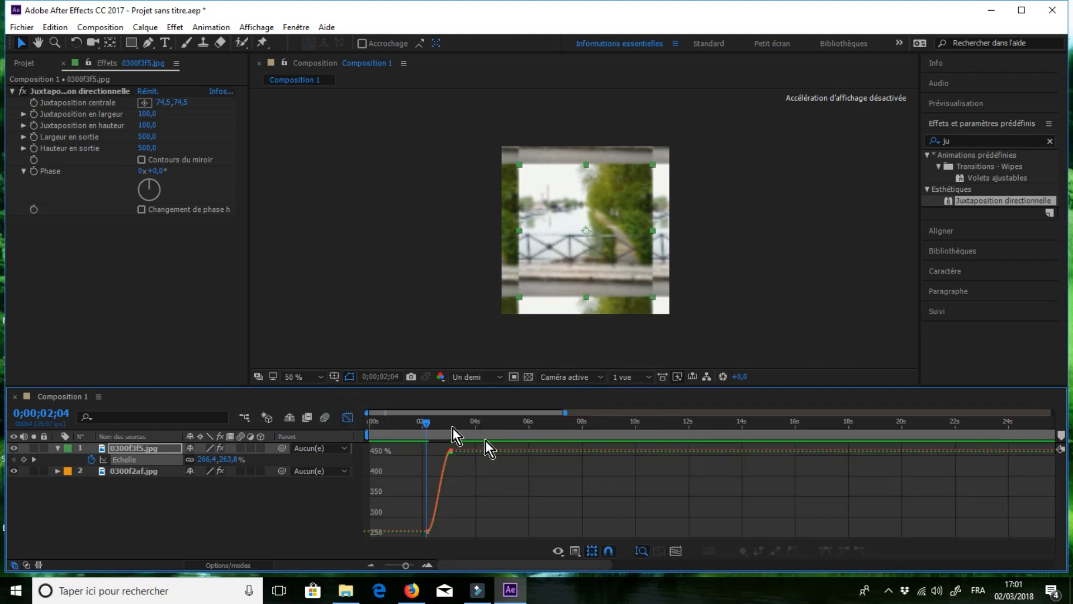
left_click(673, 554)
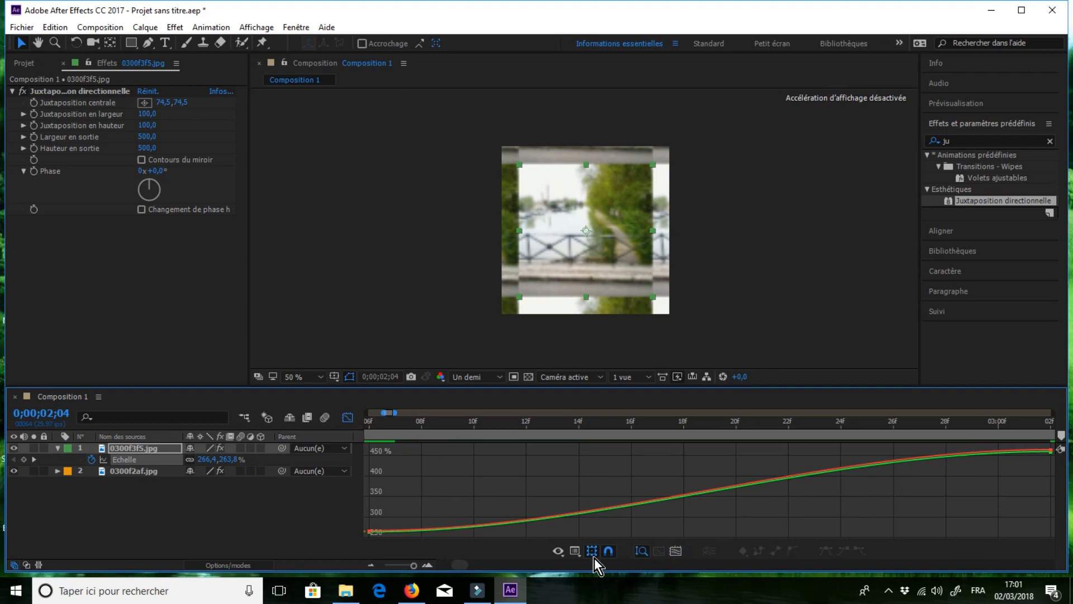
left_click_drag(412, 567, 410, 567)
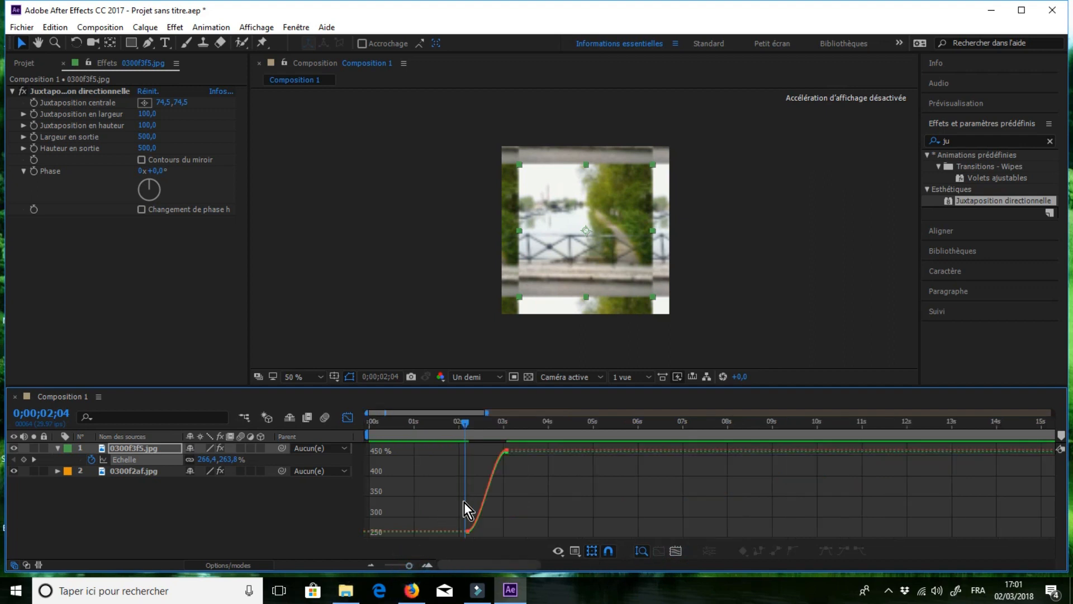
left_click(485, 499)
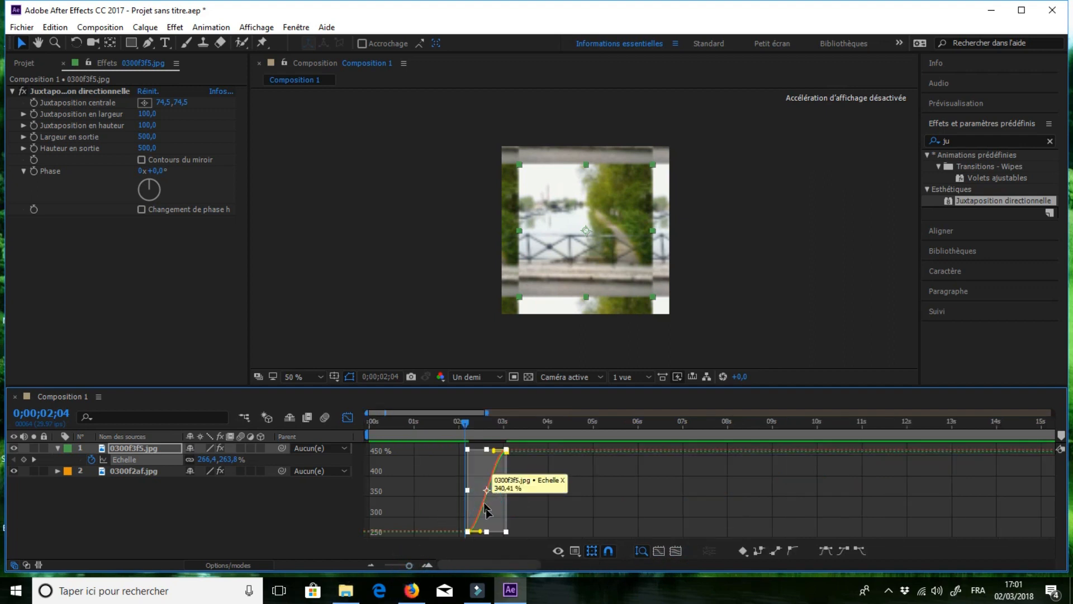
left_click(658, 551)
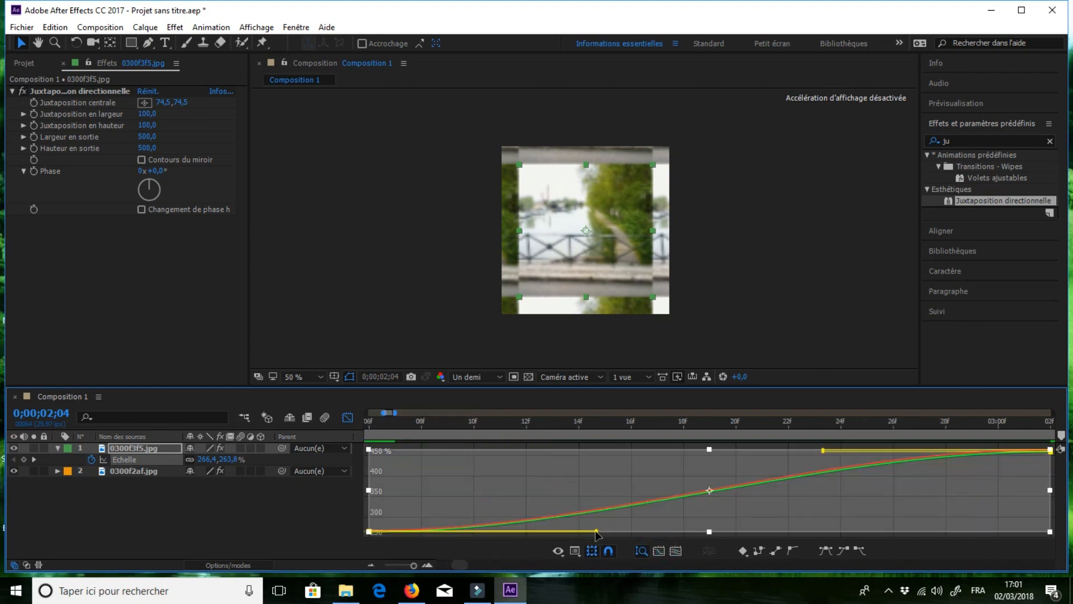
left_click_drag(414, 565, 410, 565)
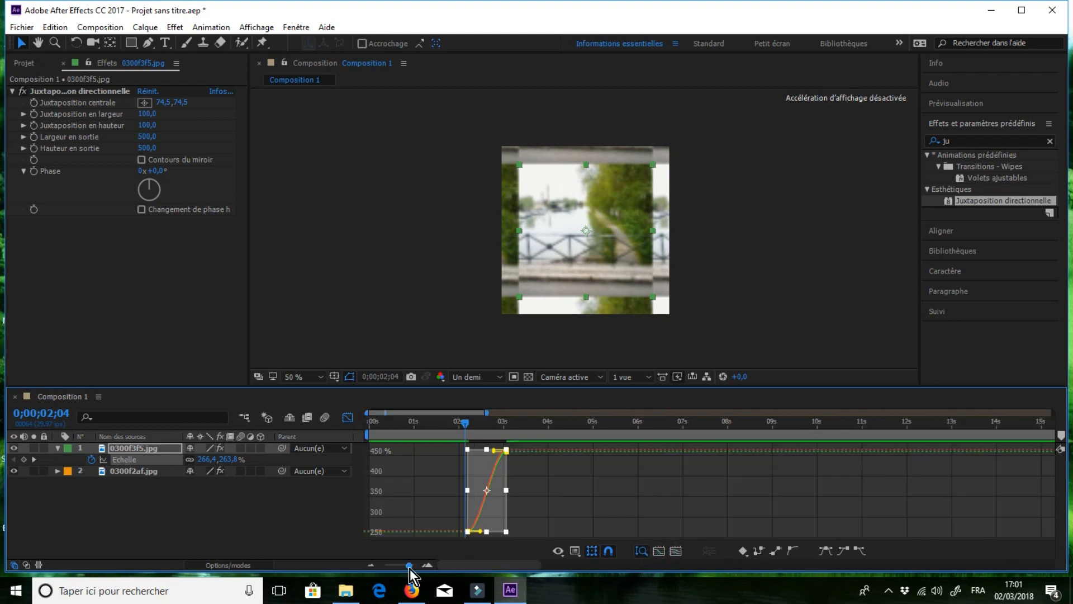
left_click(573, 551)
left_click(609, 424)
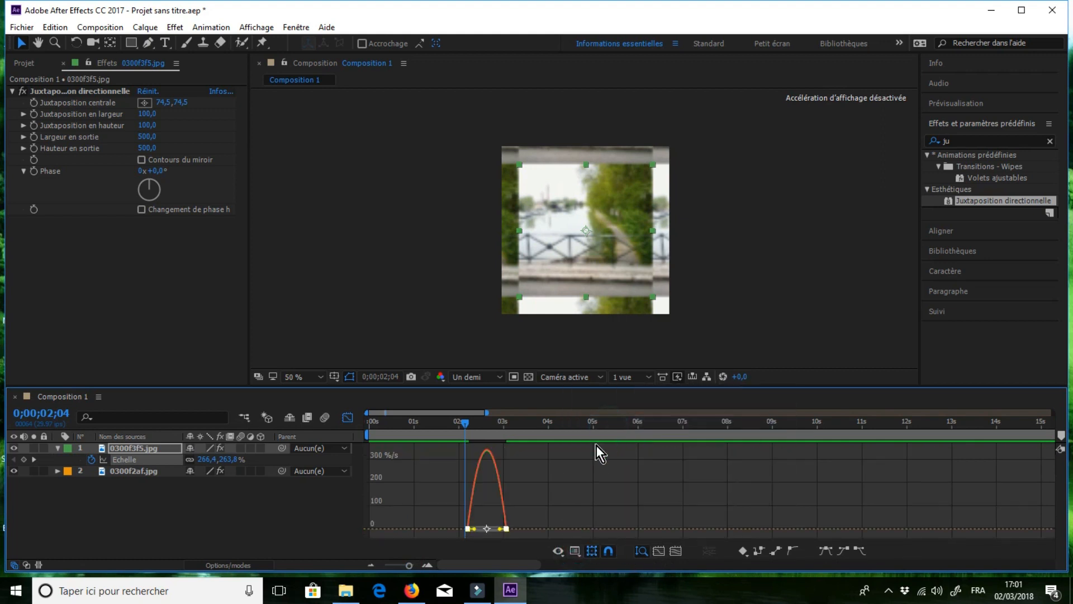
Reshape the Echelle speed curve so it rises slowly and peaks sharply at the last keyframe, and preview the animation
left_click(652, 553)
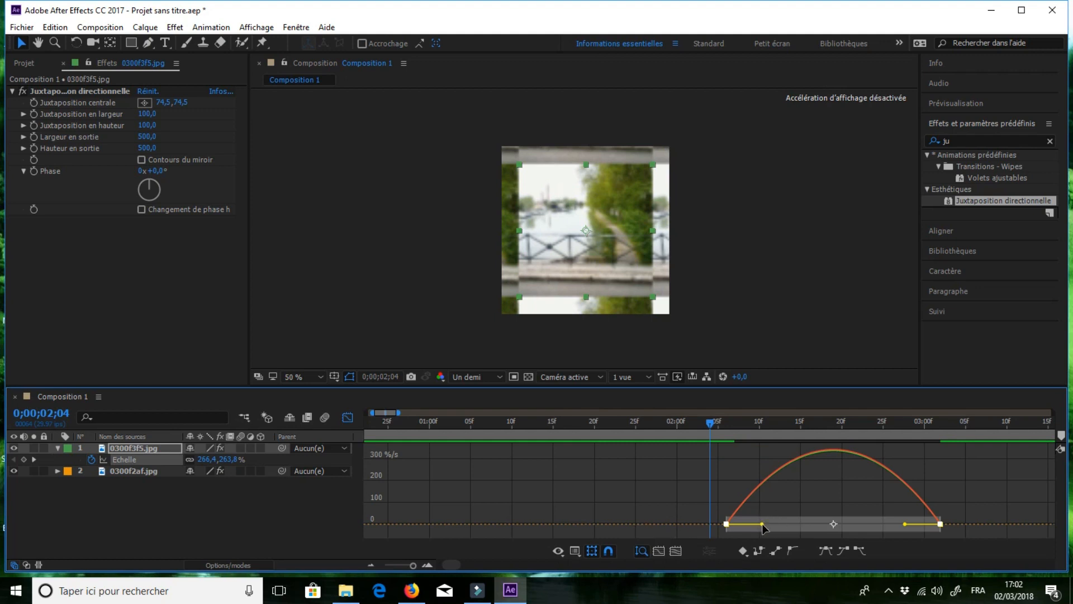
left_click_drag(761, 524, 954, 534)
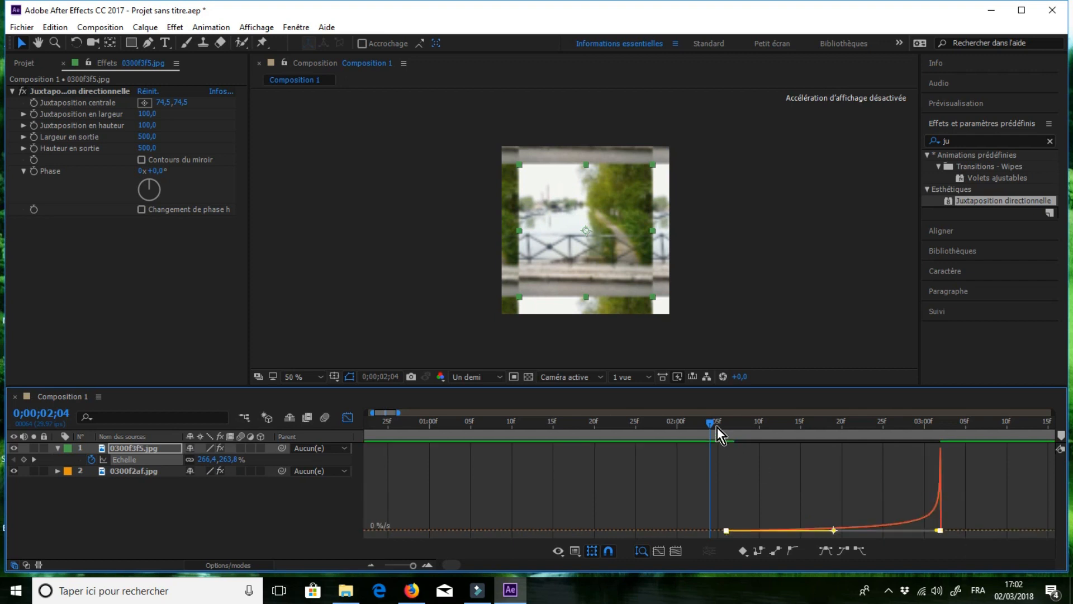
key("space")
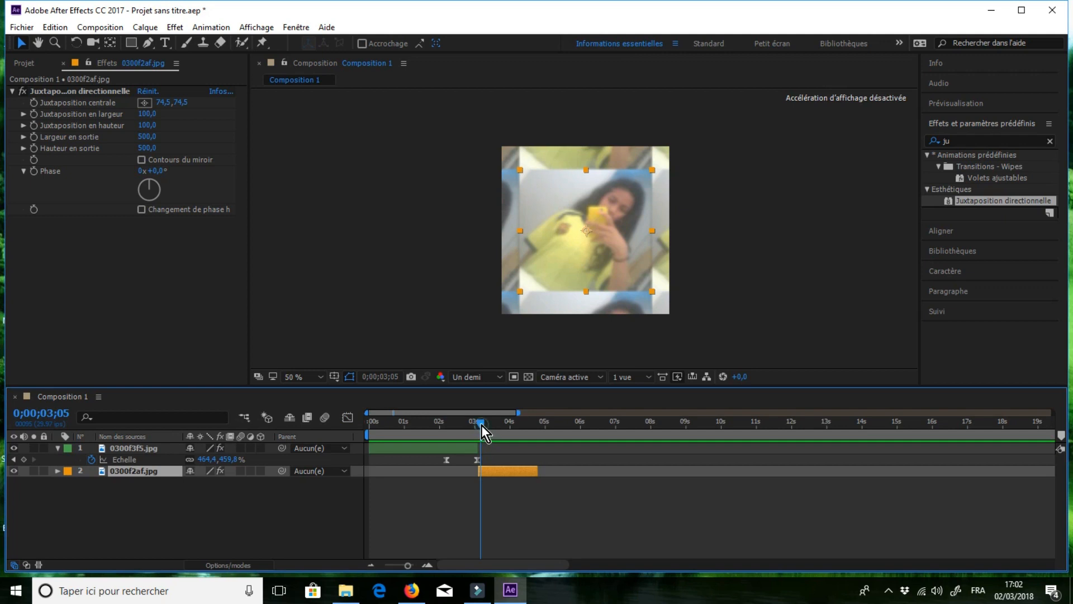
Keyframe the 0300f2af.jpg layer's Echelle from about 204 by 187 % at 0;00;03;03 to 263,8 by 242,3 % at 0;00;03;20
left_click_drag(481, 424, 479, 424)
key("alt+shift+s")
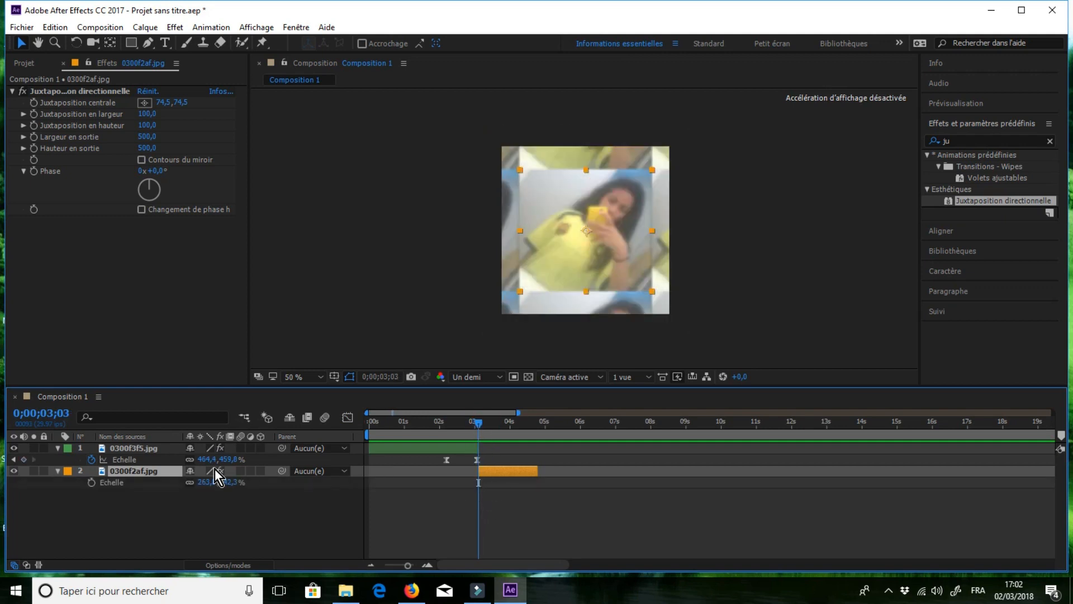
left_click(89, 486)
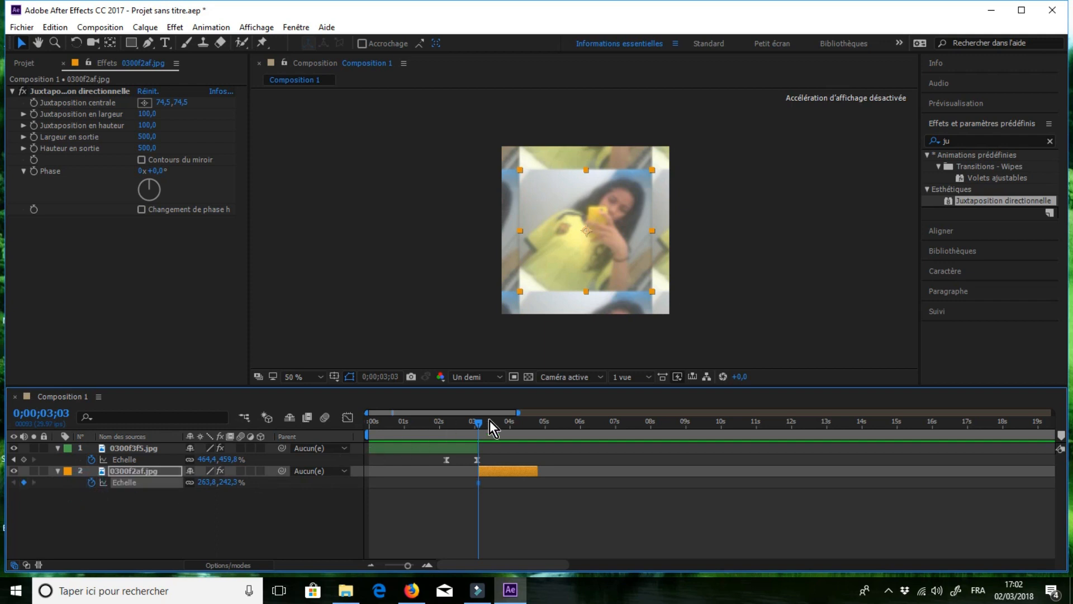
left_click_drag(476, 420, 497, 422)
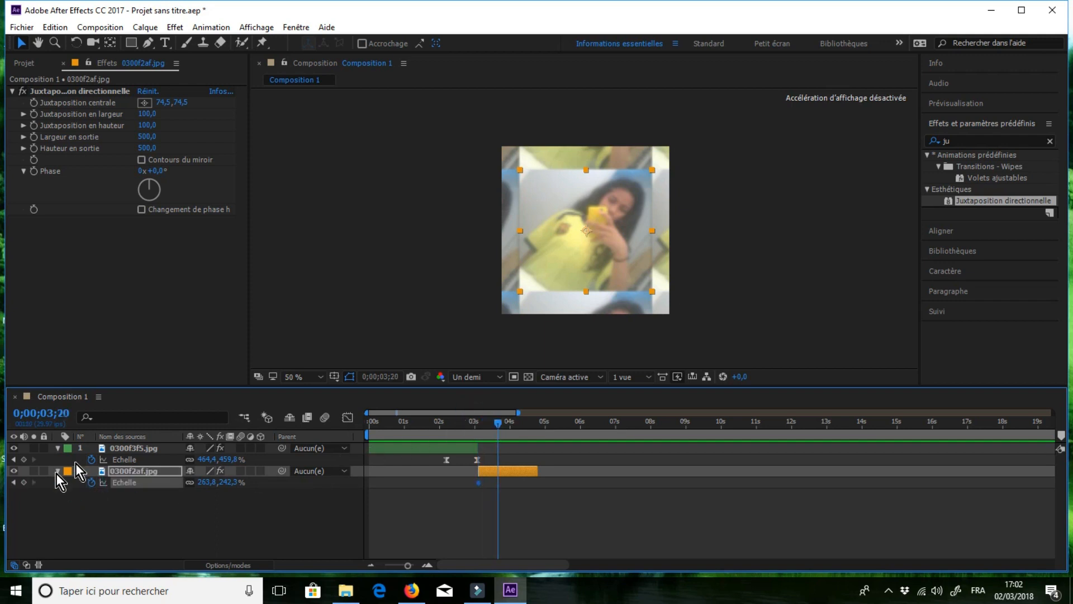
left_click(24, 482)
left_click(480, 425)
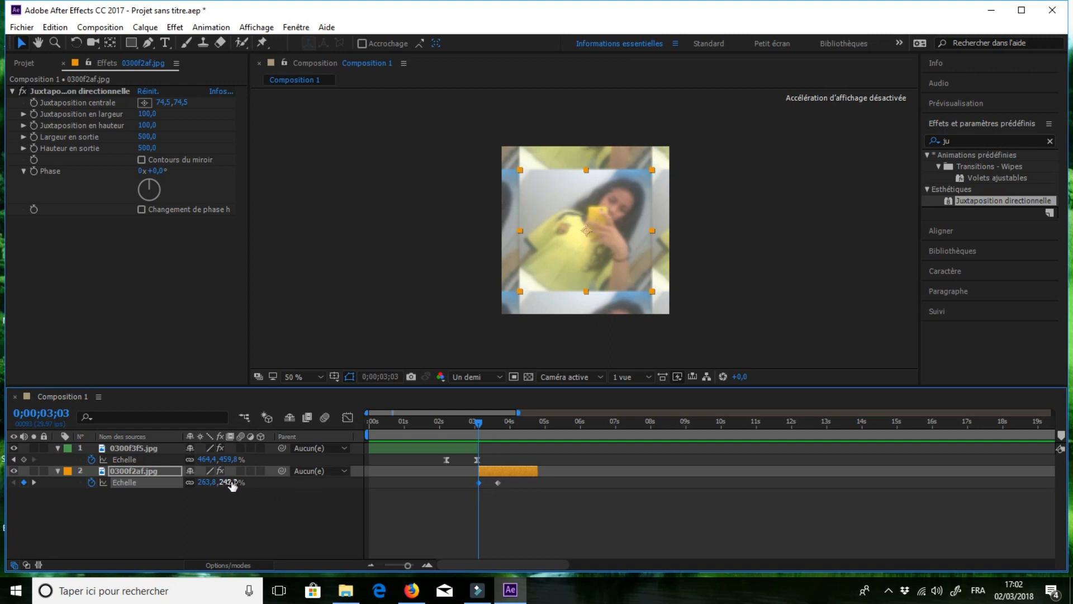
left_click_drag(232, 485, 185, 480)
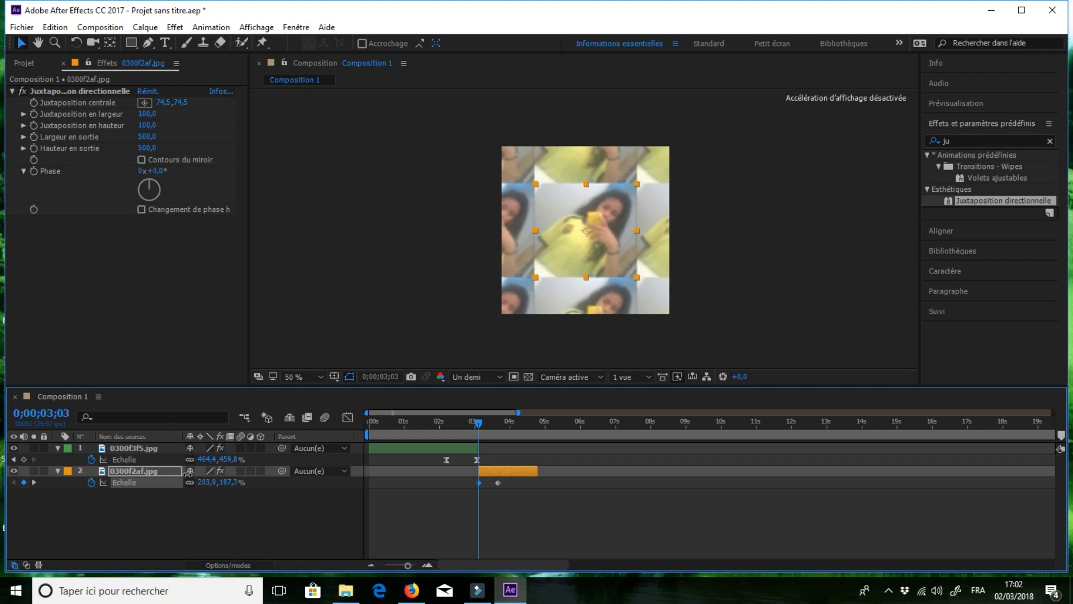
Apply Lissage de vitesse to both Echelle keyframes of the 0300f2af.jpg layer
left_click_drag(508, 482, 444, 488)
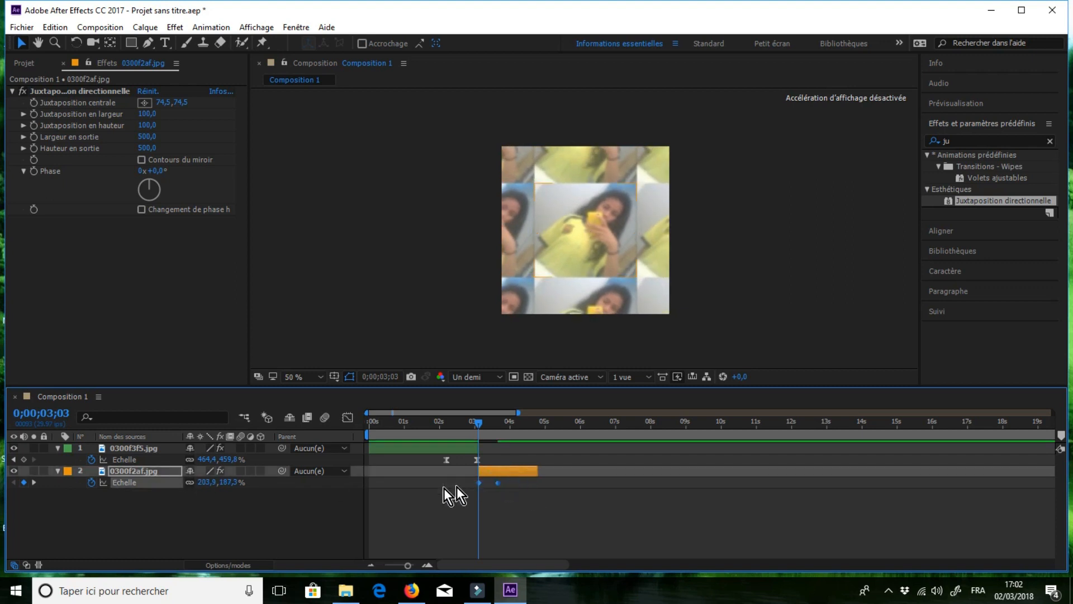
right_click(501, 483)
mouse_move(534, 476)
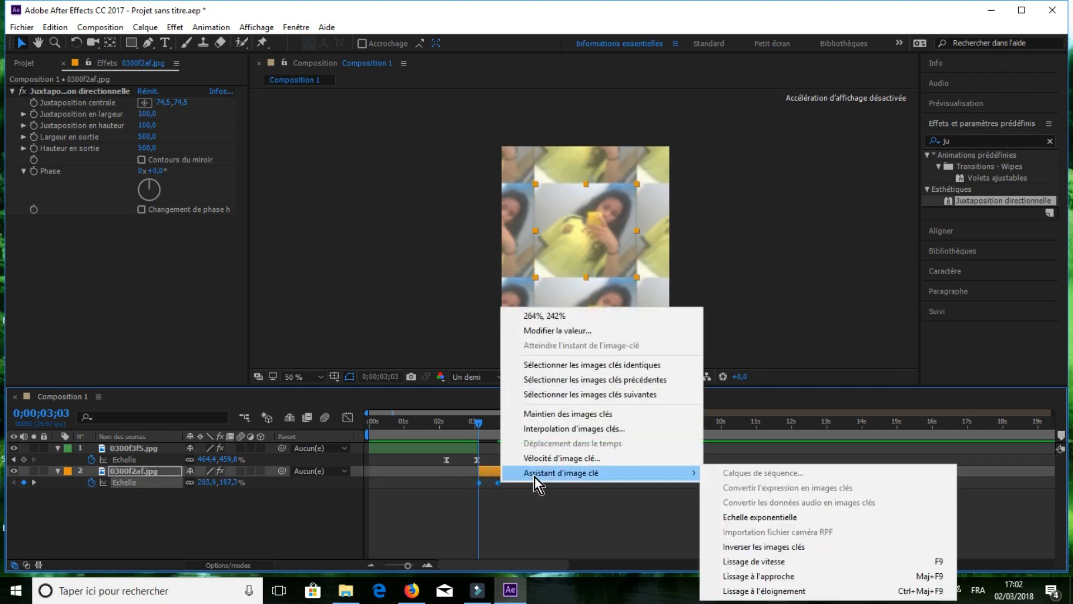
left_click(809, 561)
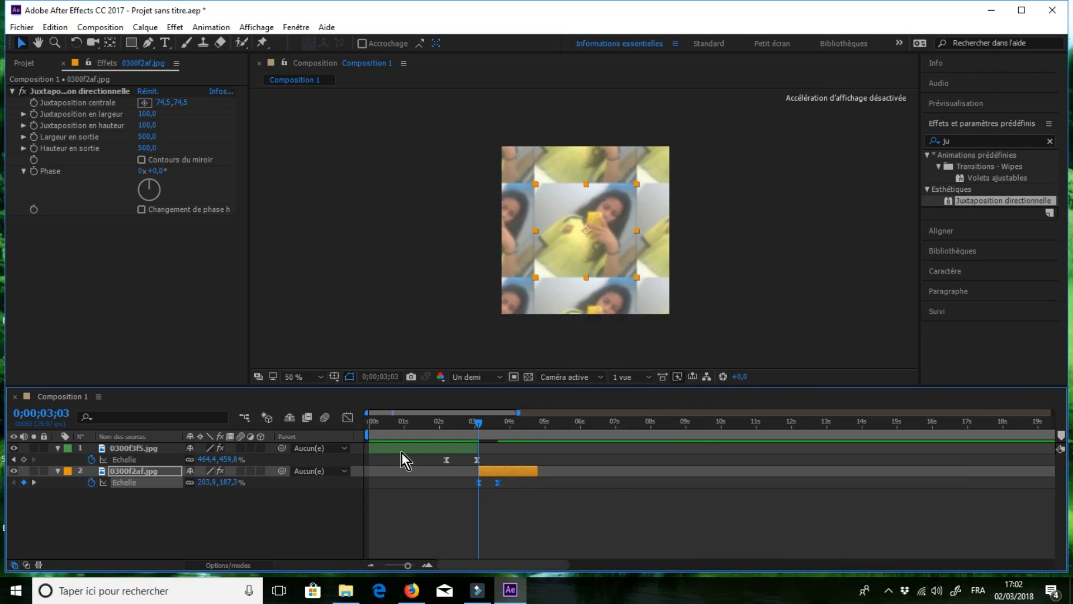
Reshape the 0300f2af.jpg Echelle speed curve in the graph editor so it peaks sharply at the first keyframe and falls off slowly
left_click(347, 418)
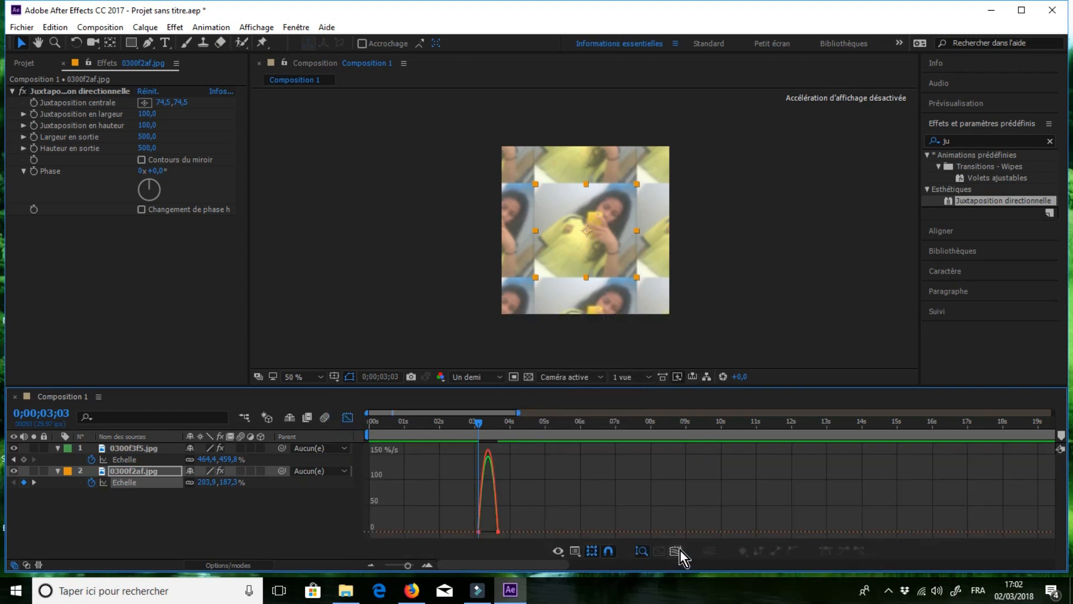
left_click(619, 468)
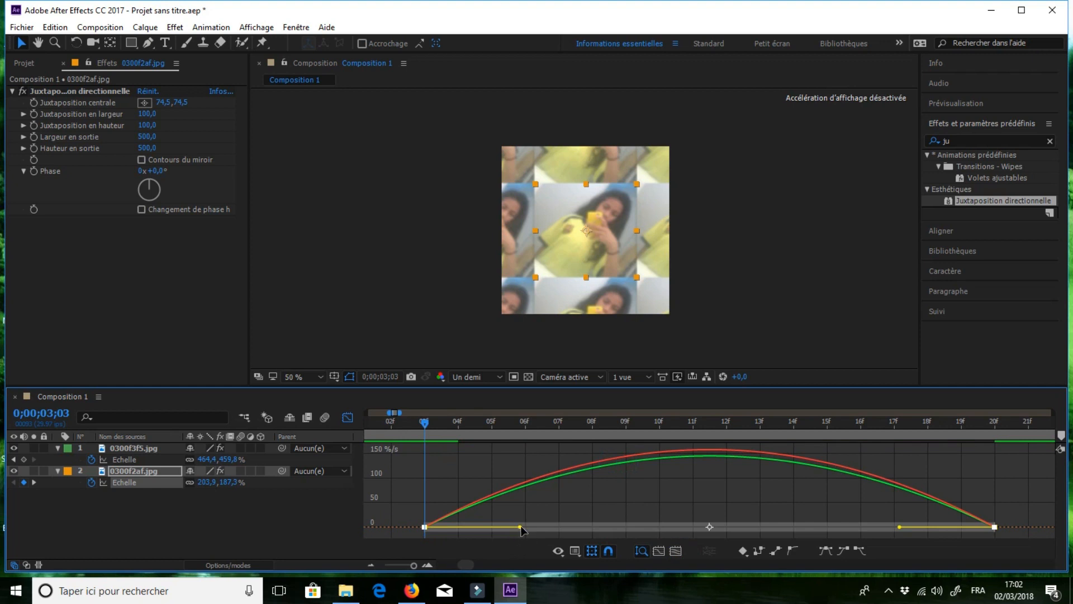
left_click_drag(521, 527, 425, 528)
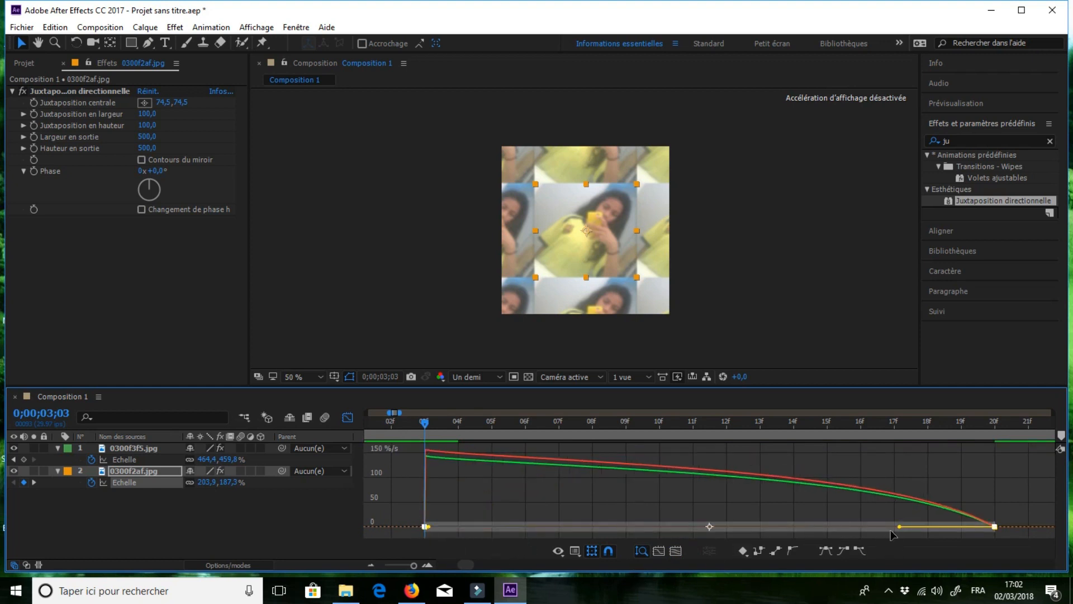
left_click_drag(899, 526, 665, 524)
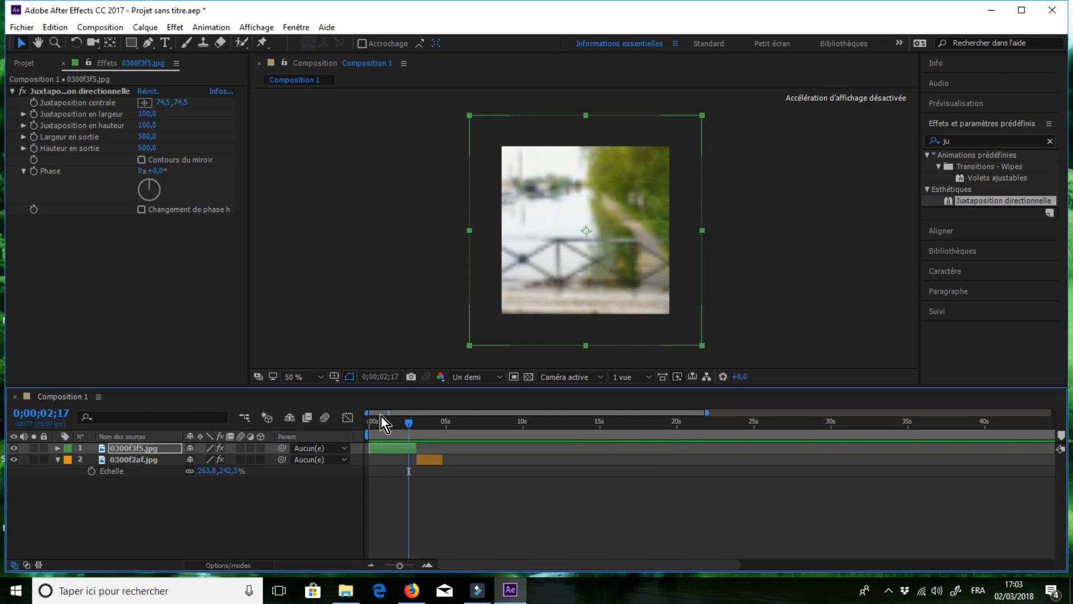
Keyframe the 0300f3f5.jpg layer's Rotation from 0° at 0;00;02;09 to 90° at 0;00;03;01
key("r")
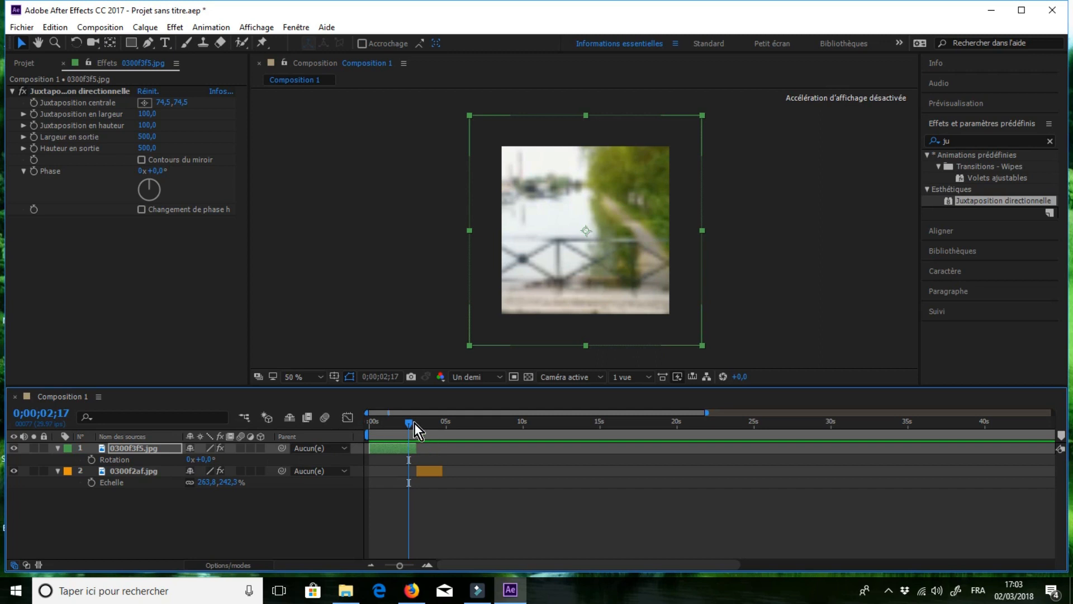
left_click_drag(410, 422, 405, 423)
left_click(92, 459)
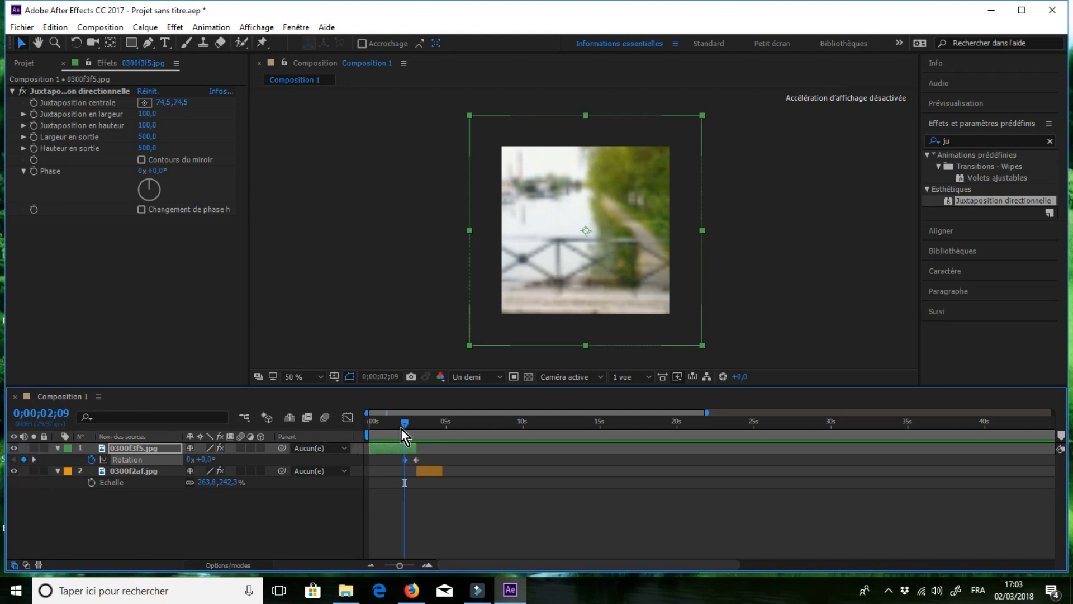
left_click_drag(407, 429, 421, 424)
left_click(206, 459)
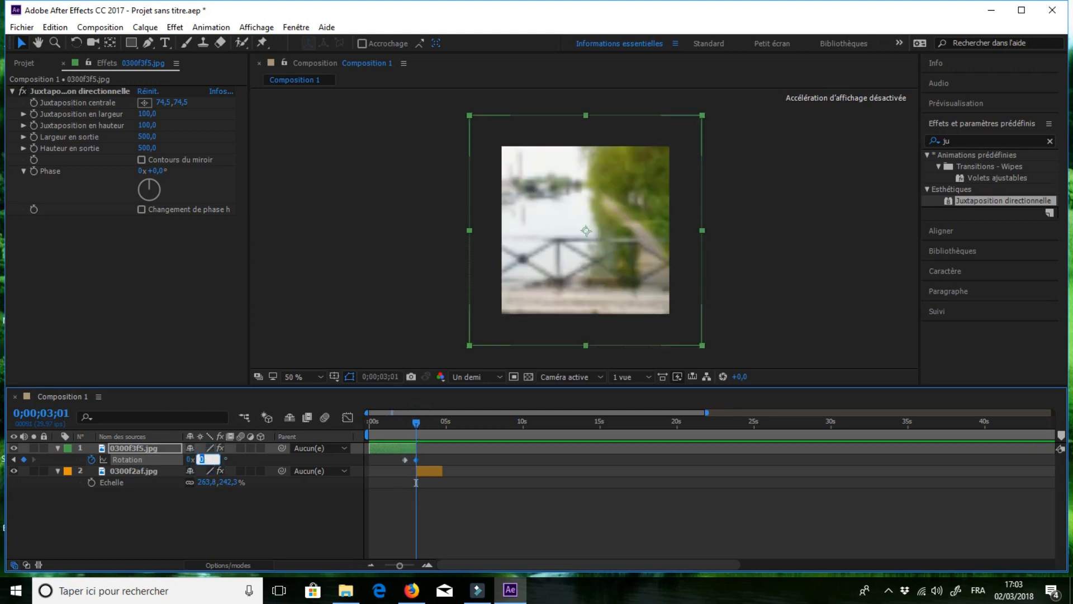
type("90")
key("Return")
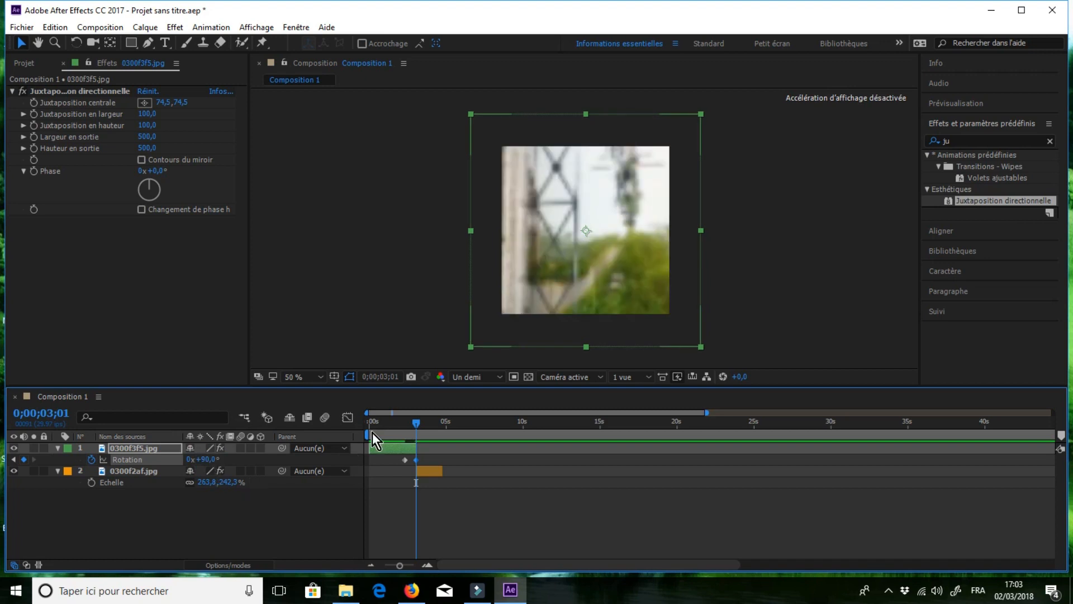
Apply Lissage de vitesse to both Rotation keyframes of the 0300f3f5.jpg layer
left_click_drag(397, 454, 451, 468)
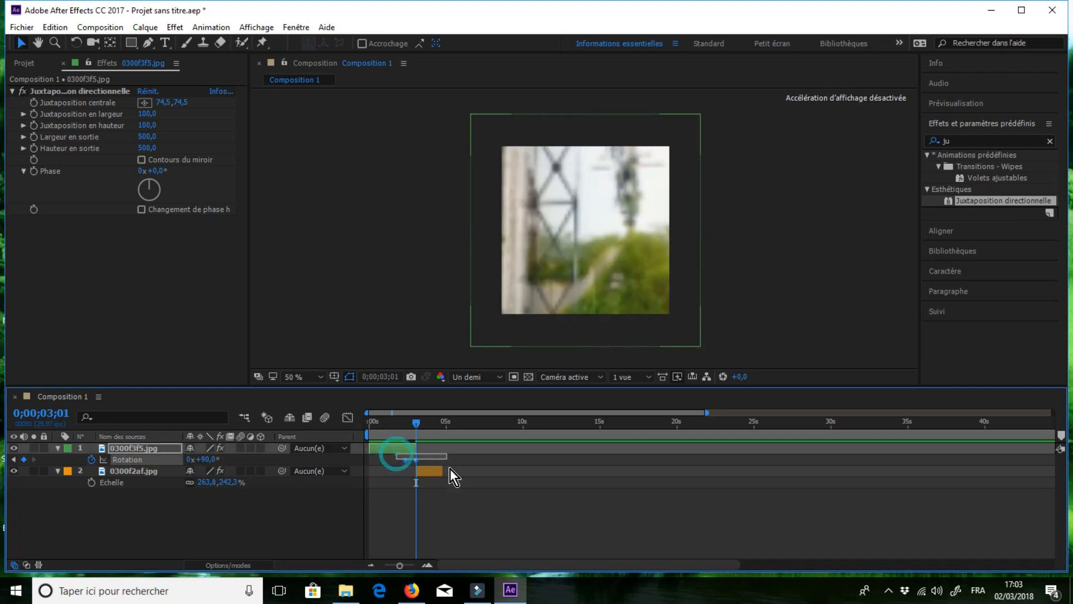
right_click(401, 460)
left_click(394, 461)
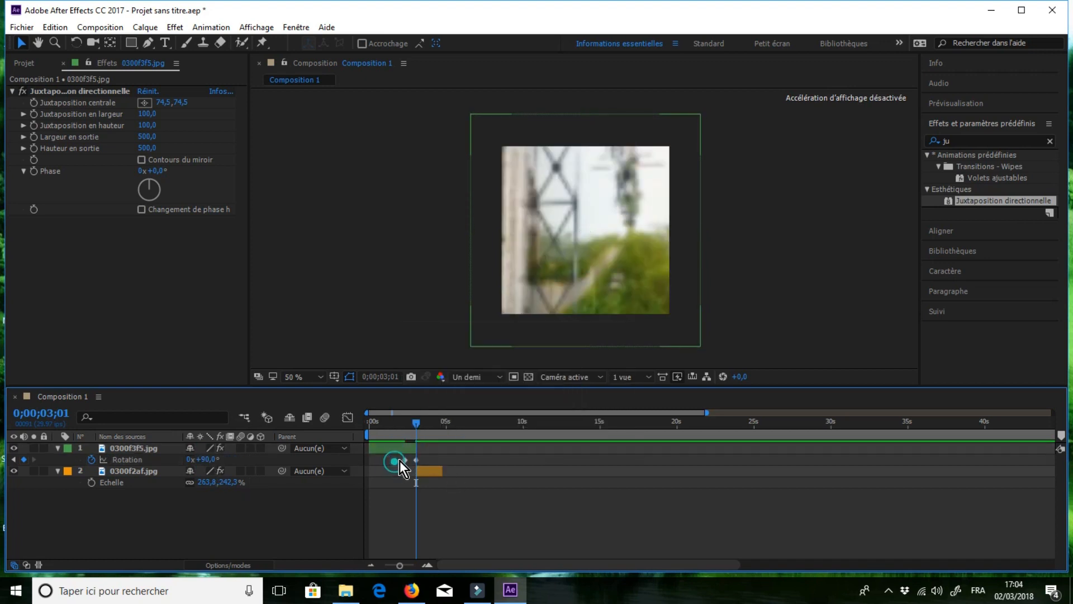
right_click(403, 462)
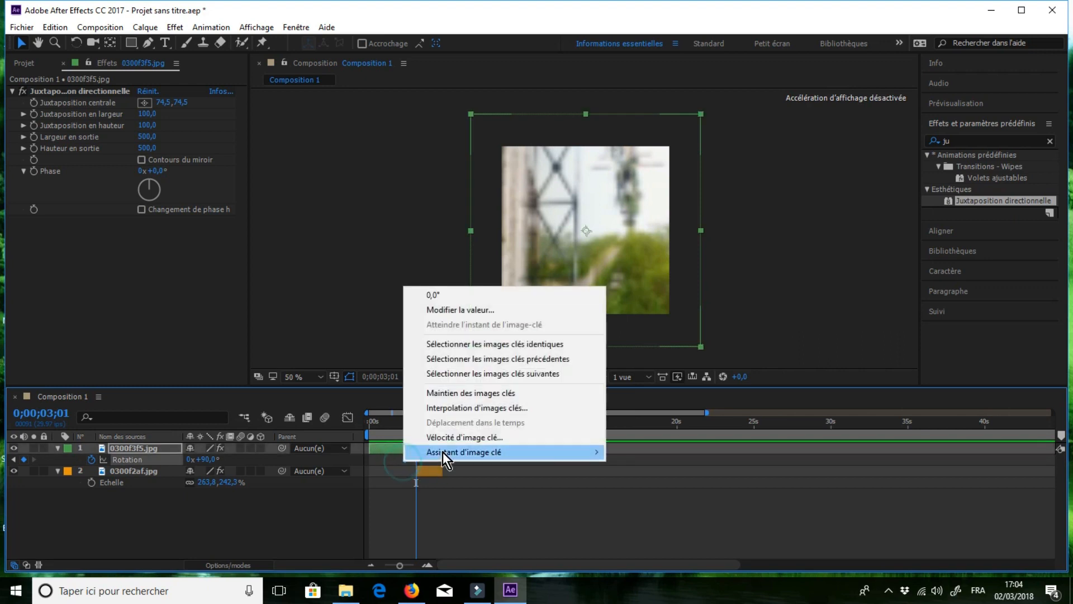
mouse_move(444, 451)
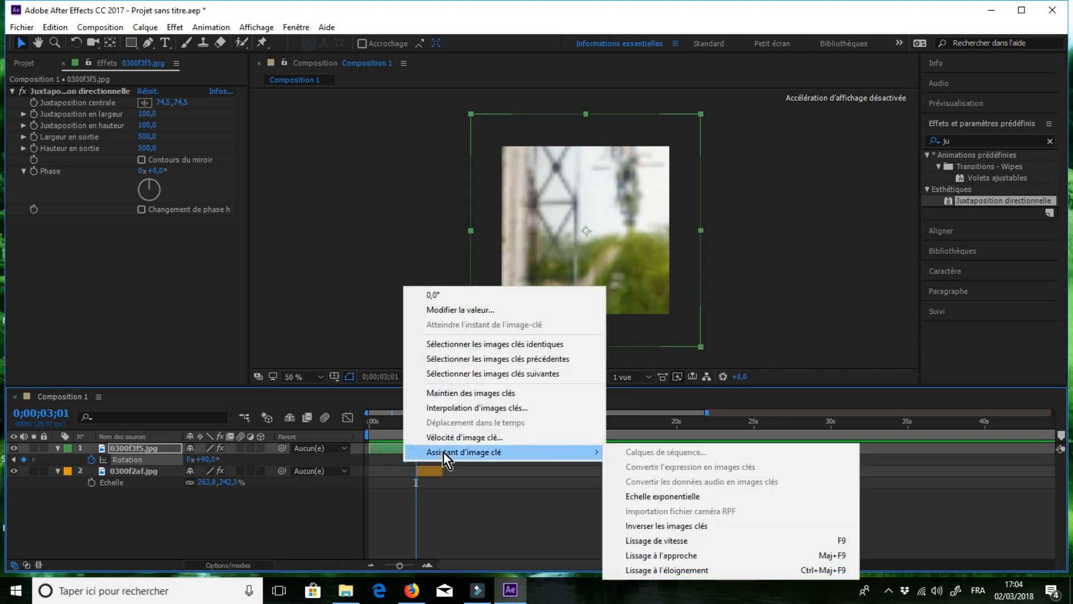
left_click(802, 544)
Reshape the 0300f3f5.jpg Rotation speed curve in the graph editor so it rises slowly and peaks sharply at the last keyframe
left_click(347, 418)
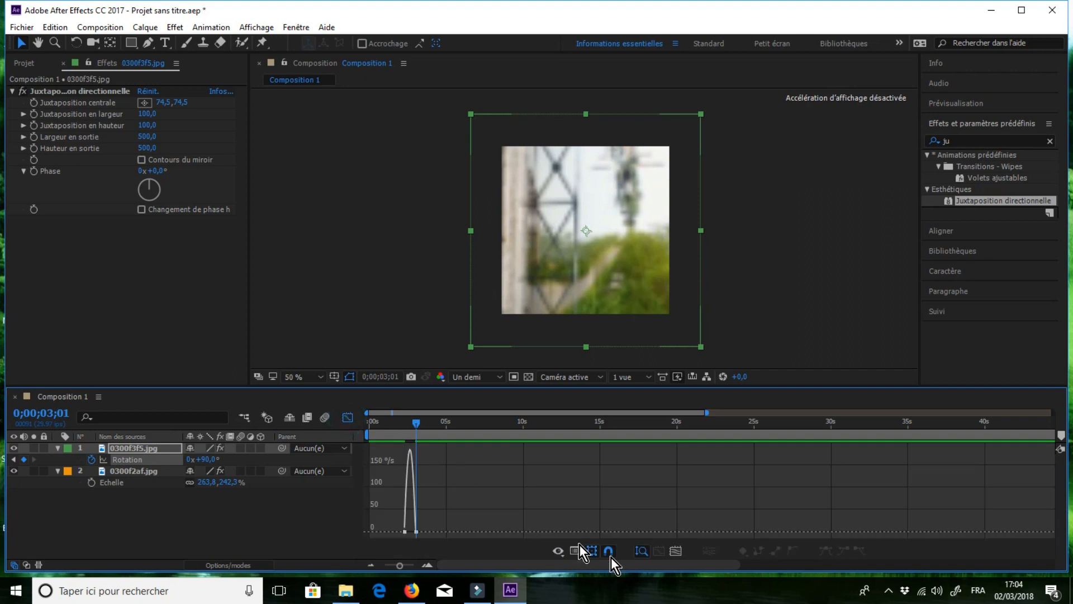
left_click(676, 551)
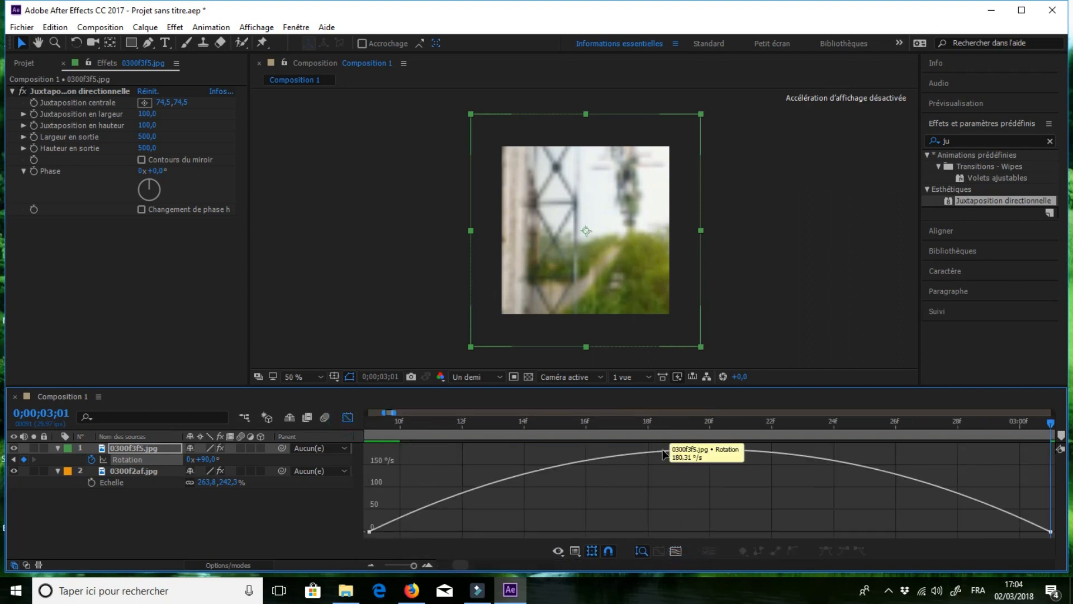
left_click(665, 450)
left_click(482, 528)
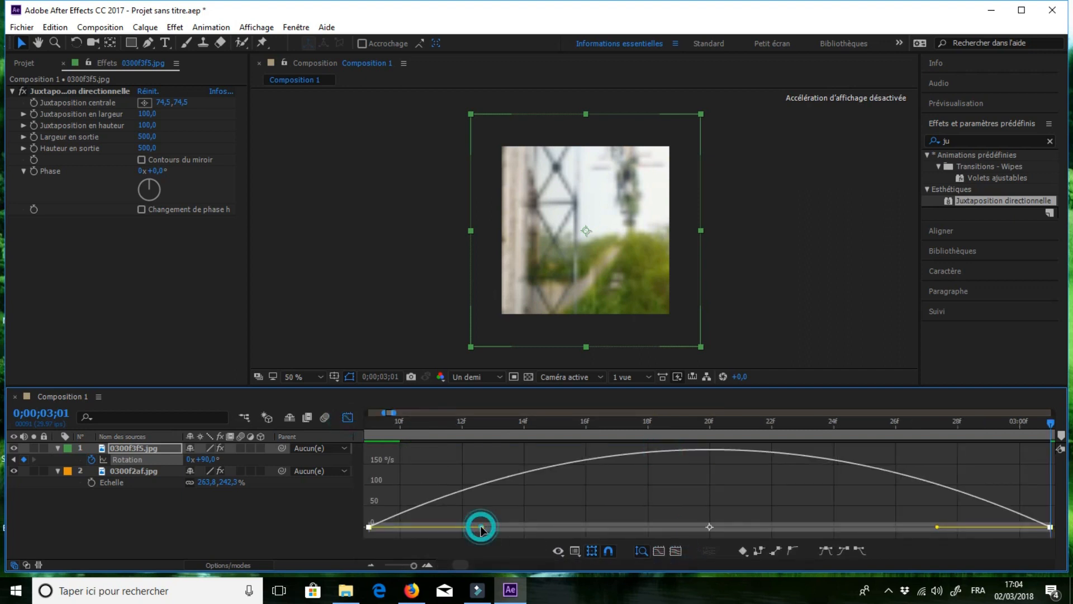
left_click_drag(481, 527, 763, 524)
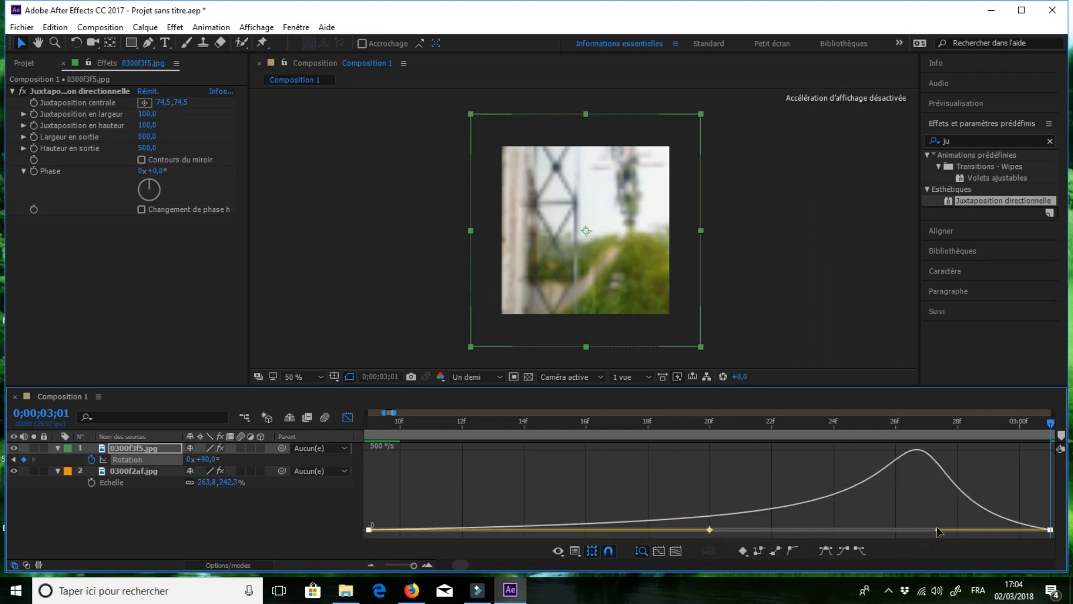
left_click_drag(937, 529, 1037, 530)
Add 0° Rotation keyframes to the 0300f2af.jpg layer at 0;00;03;03 and 0;00;03;18
left_click(469, 472)
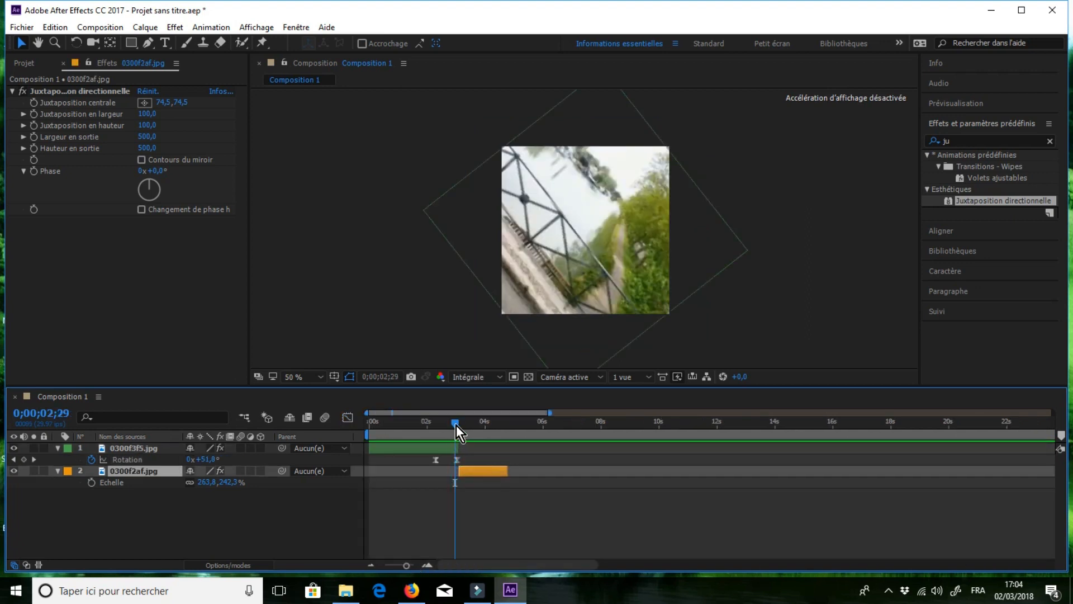
left_click_drag(456, 425, 459, 425)
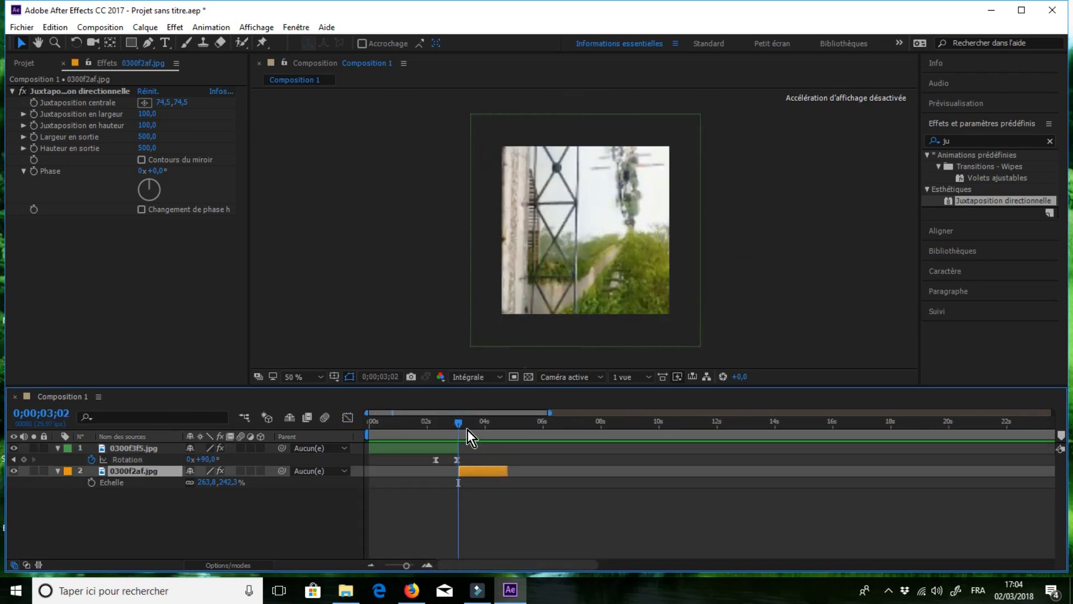
left_click_drag(461, 423, 461, 423)
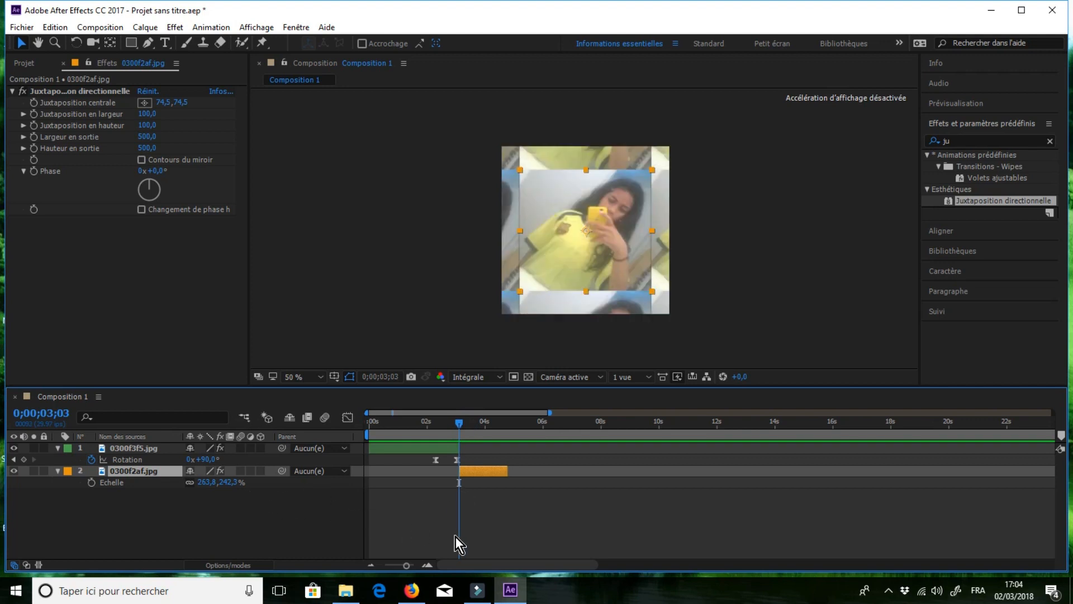
key("r")
left_click(96, 484)
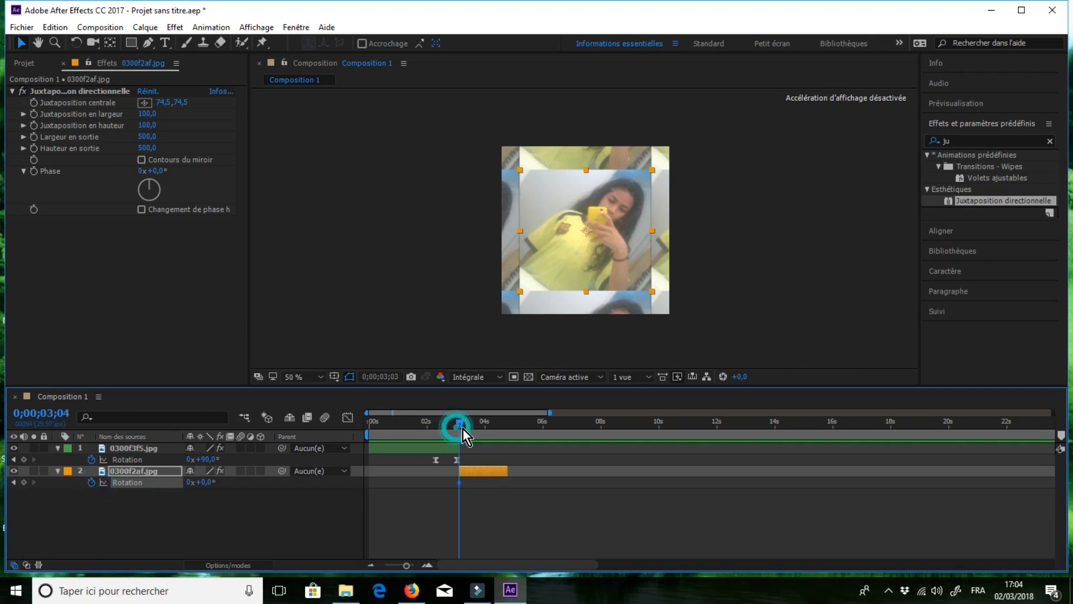
left_click_drag(463, 428, 473, 434)
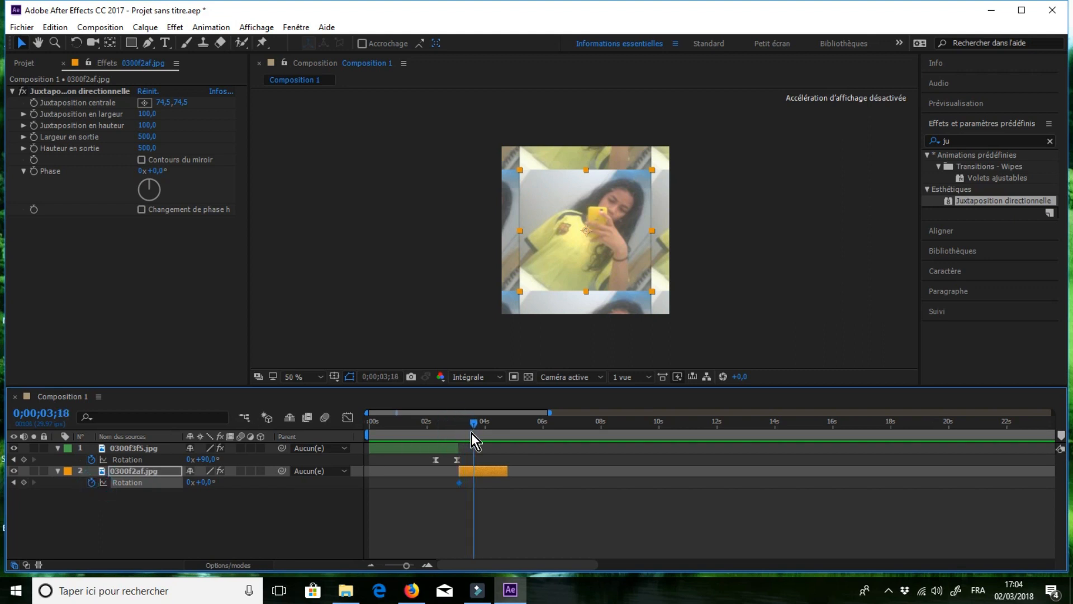
left_click(24, 483)
Set the 0300f2af.jpg layer's Rotation keyframe at 0;00;03;03 to -90°
left_click_drag(470, 427, 457, 428)
left_click_drag(464, 421, 458, 425)
left_click(200, 484)
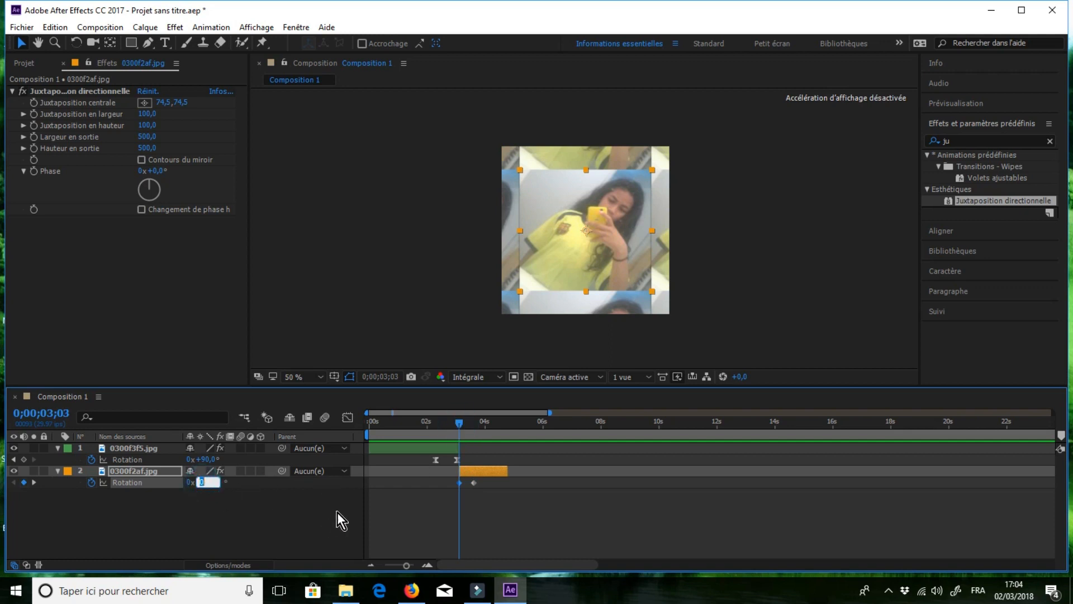
type("-9")
key("Return")
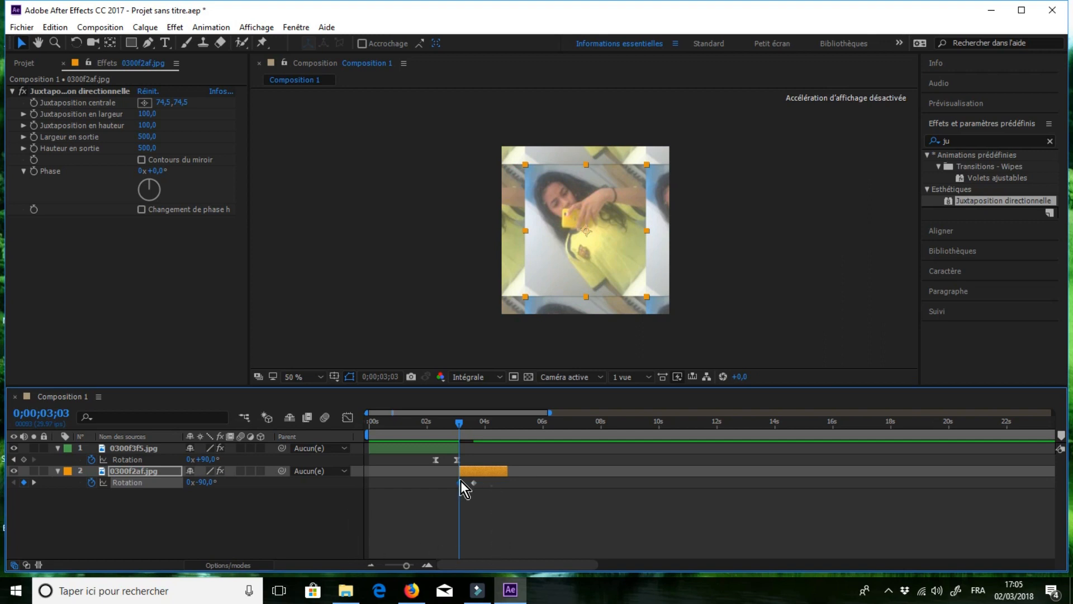
Apply Lissage de vitesse to both Rotation keyframes of the 0300f2af.jpg layer
right_click(474, 481)
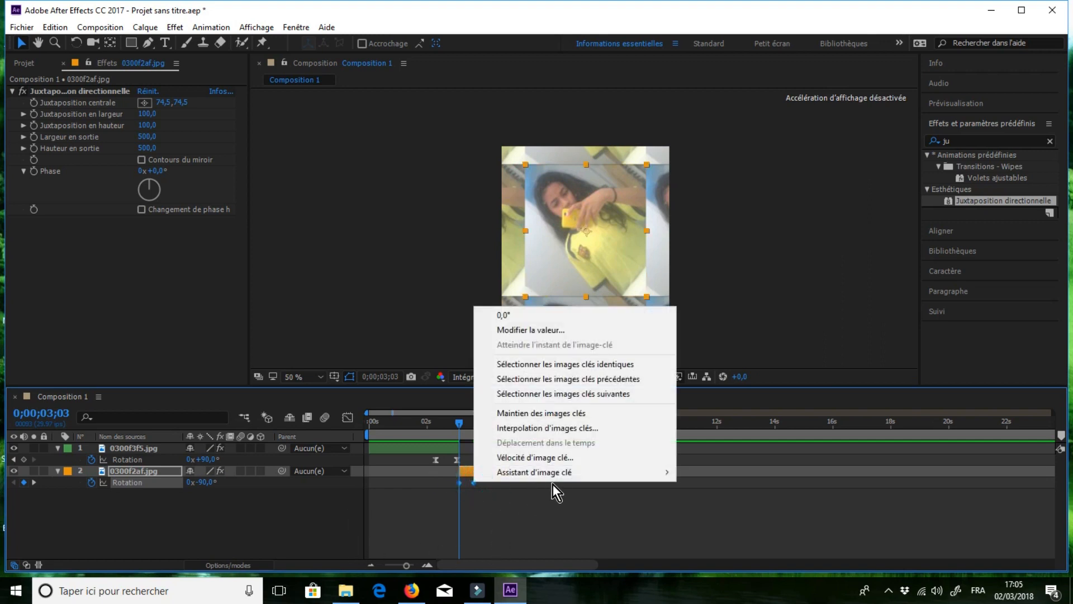
mouse_move(580, 475)
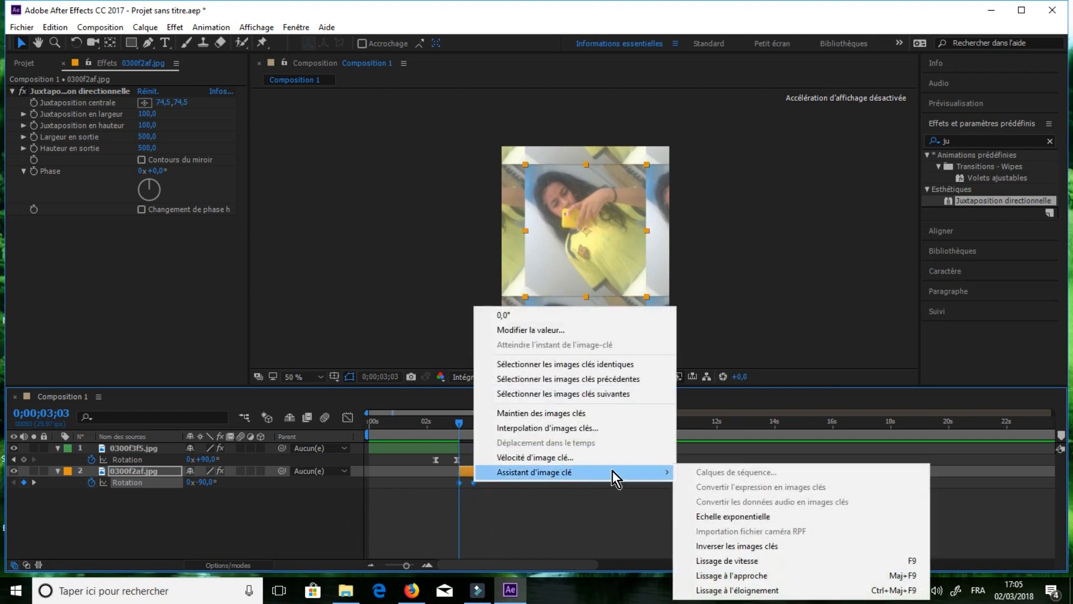
left_click(777, 555)
Reshape the 0300f2af.jpg Rotation speed curve in the graph editor so it peaks sharply at the first keyframe and falls off slowly
left_click(347, 417)
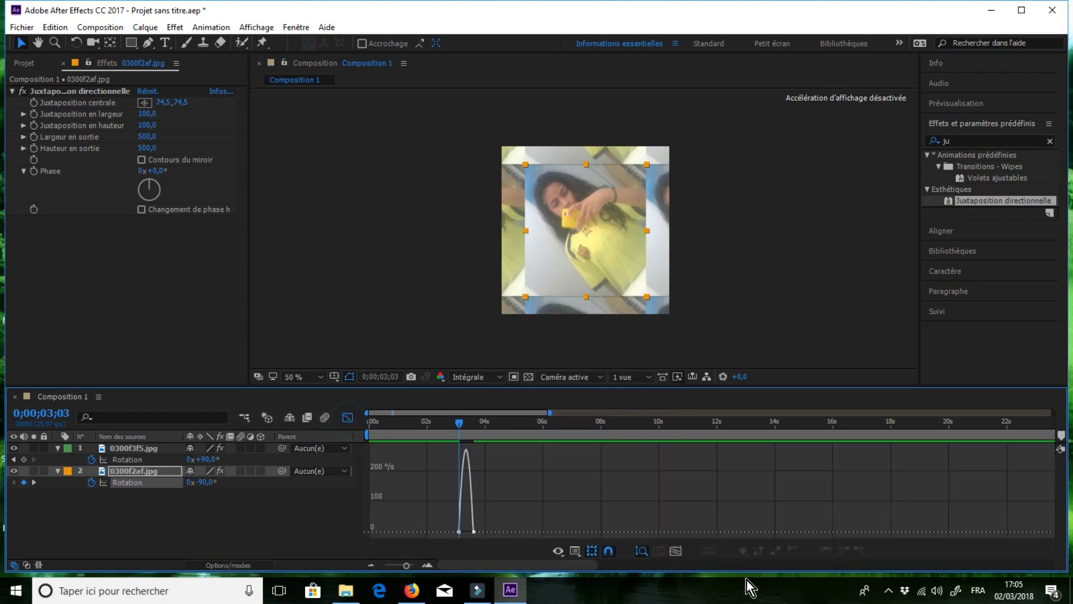
left_click(678, 555)
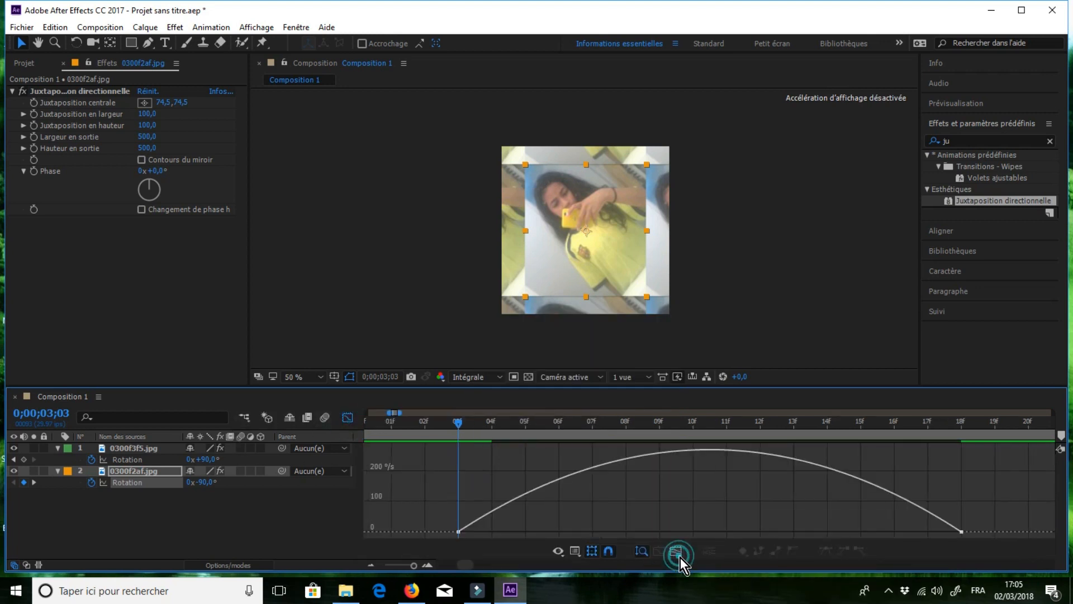
left_click(664, 452)
left_click_drag(539, 524, 451, 529)
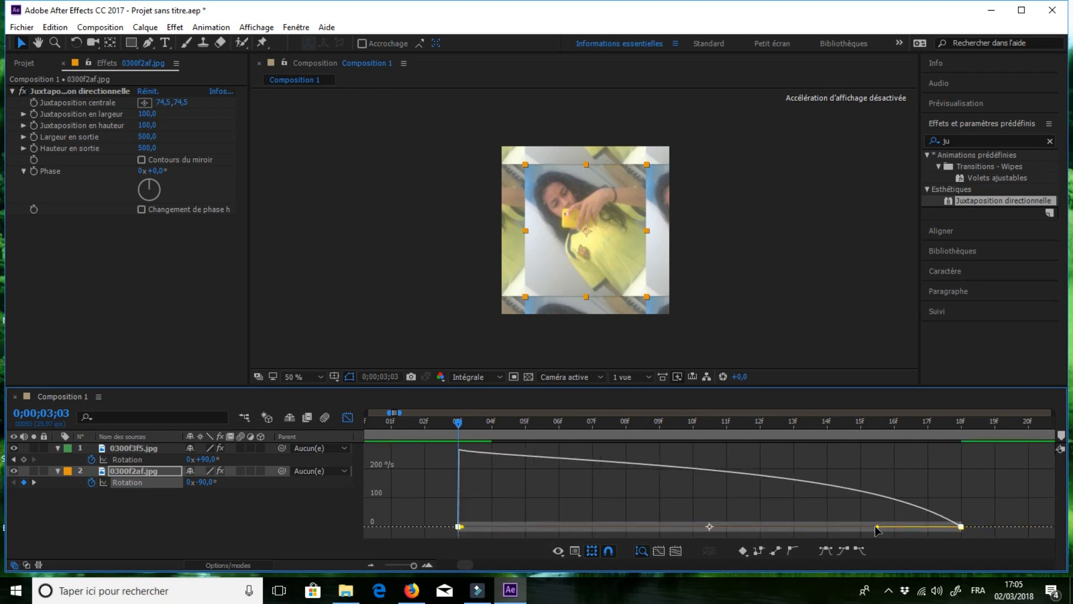
left_click_drag(789, 518, 687, 527)
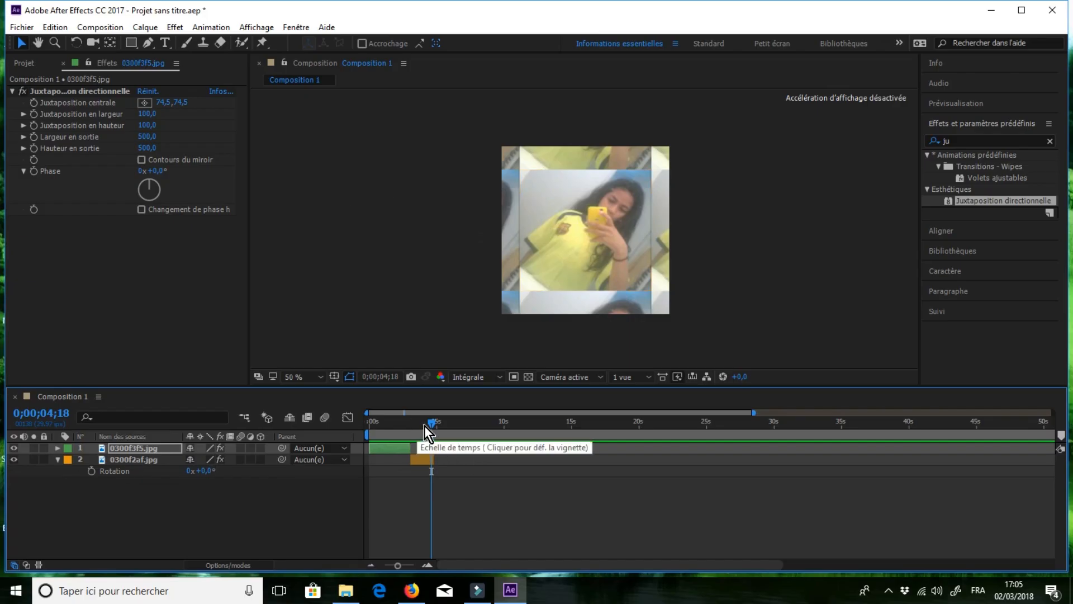
Reset the 0300f3f5.jpg layer's Rotation so the image stands upright
left_click_drag(432, 423, 408, 431)
left_click(403, 453)
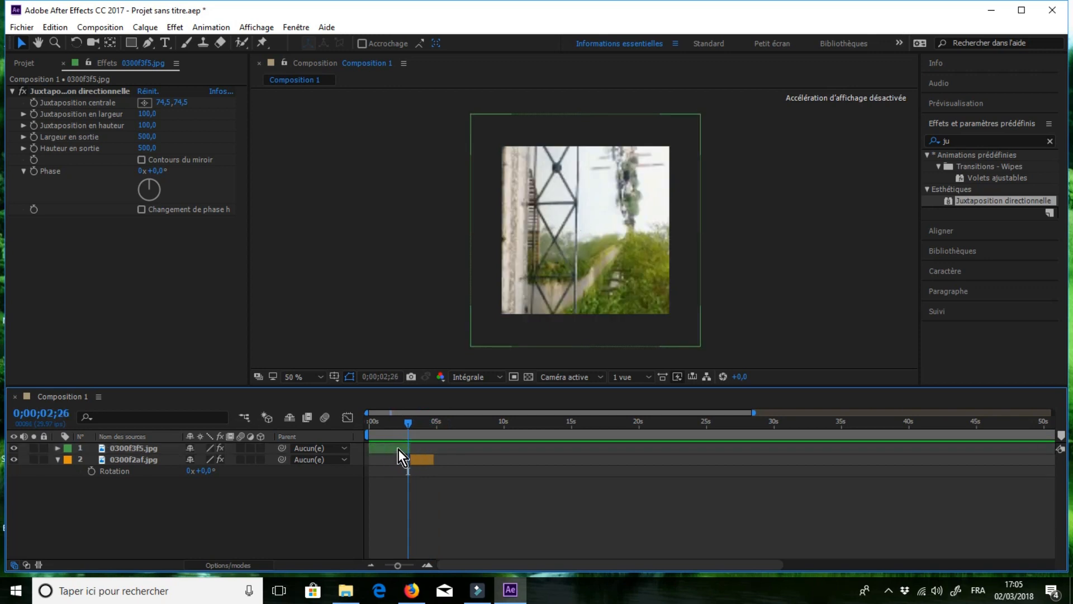
left_click(398, 448)
key("r")
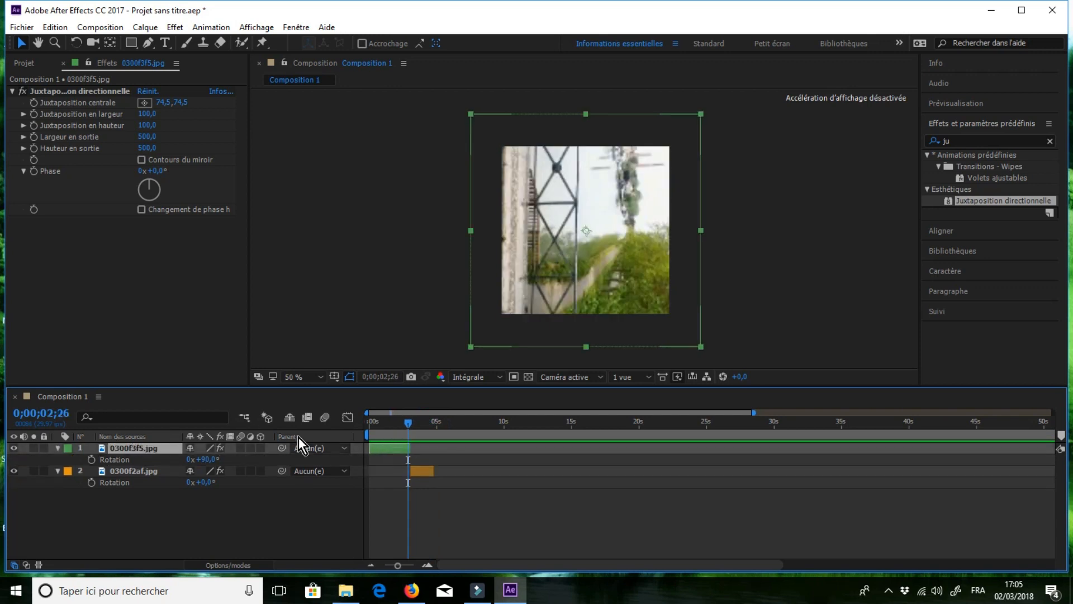
left_click(205, 459)
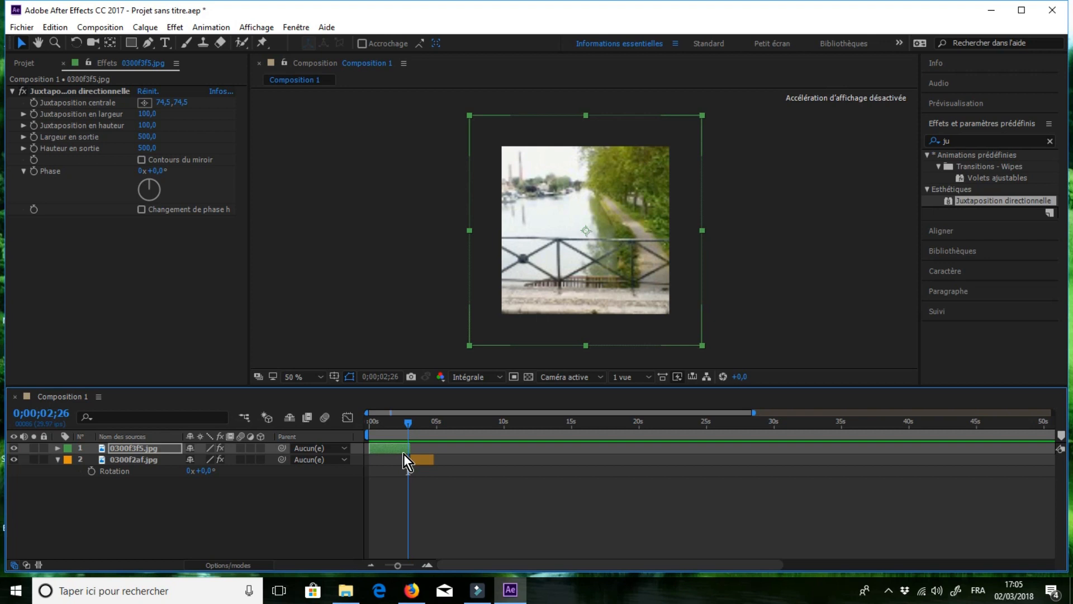
Animate the 0300f3f5.jpg layer's Position from 250, 250 at 0;00;02;18 to 658, 250 at 0;00;03;01
key("p")
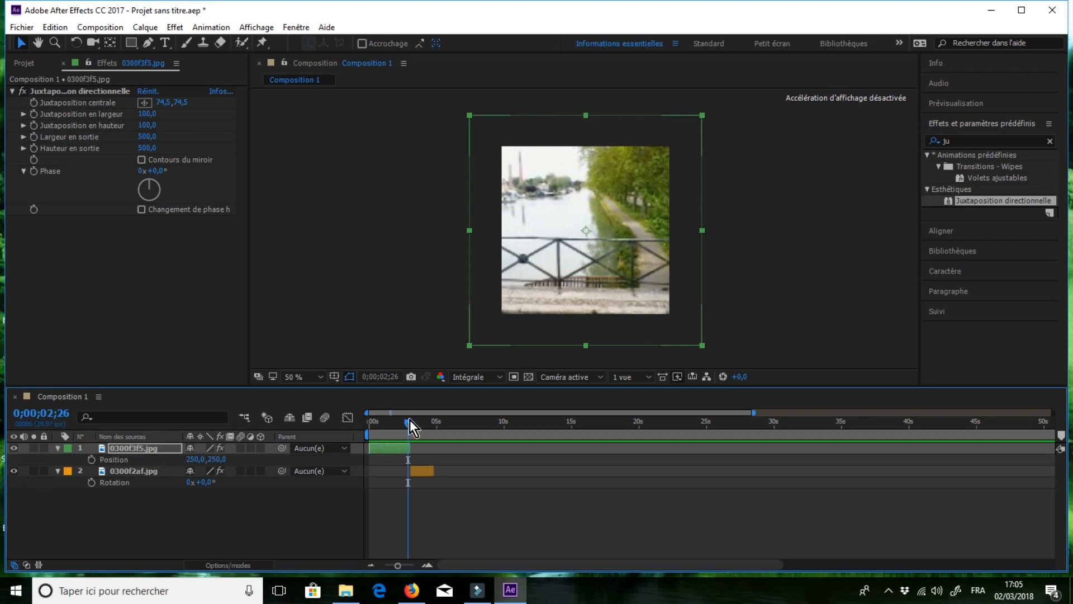
left_click_drag(408, 423, 411, 422)
left_click(92, 458)
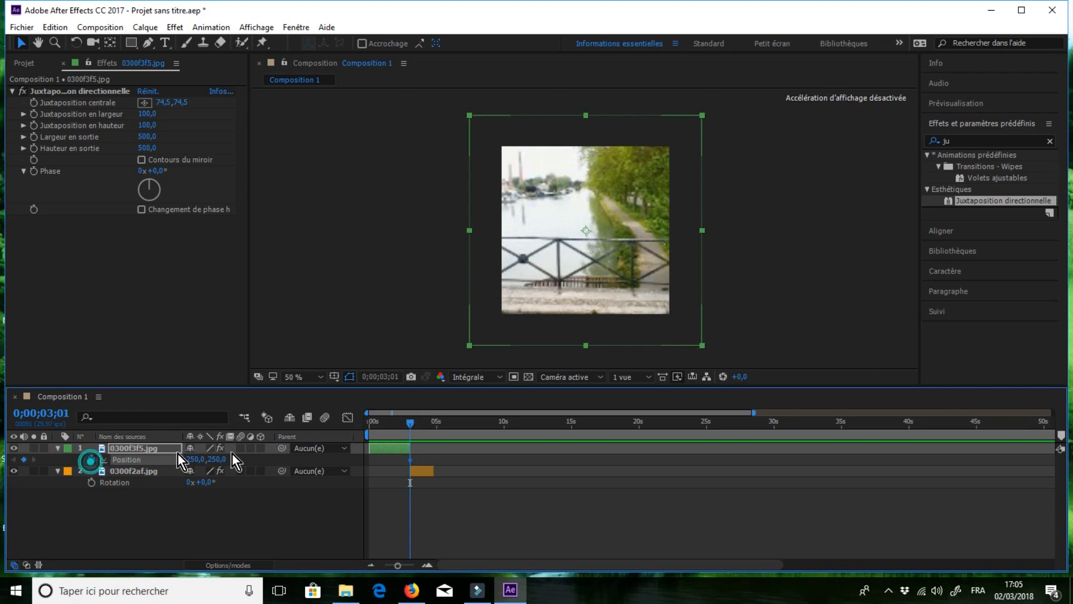
left_click_drag(408, 425, 397, 425)
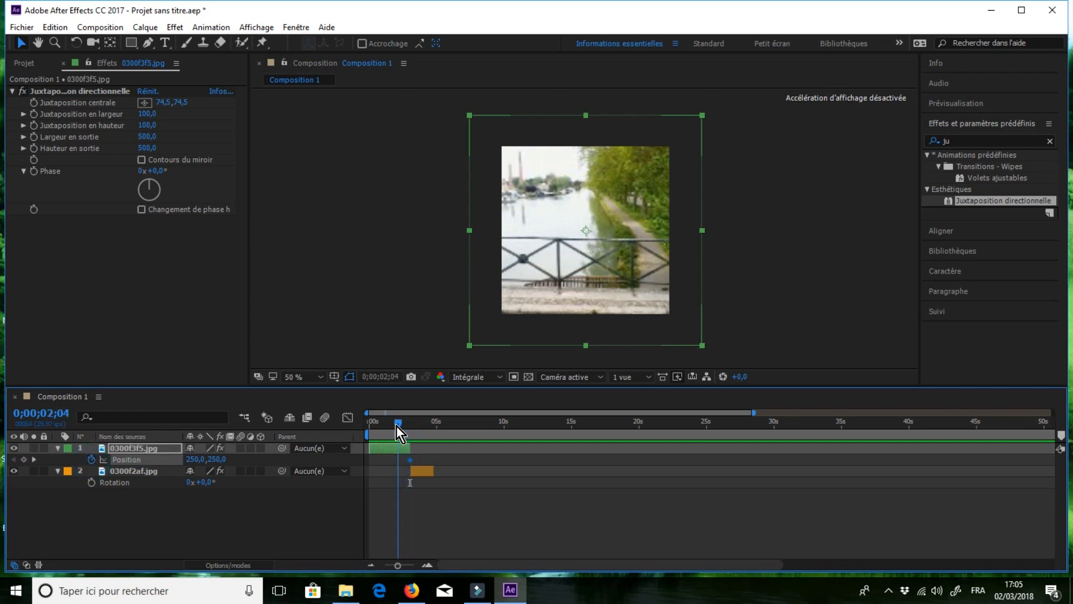
left_click(23, 458)
left_click_drag(398, 424, 410, 427)
left_click_drag(194, 462, 305, 458)
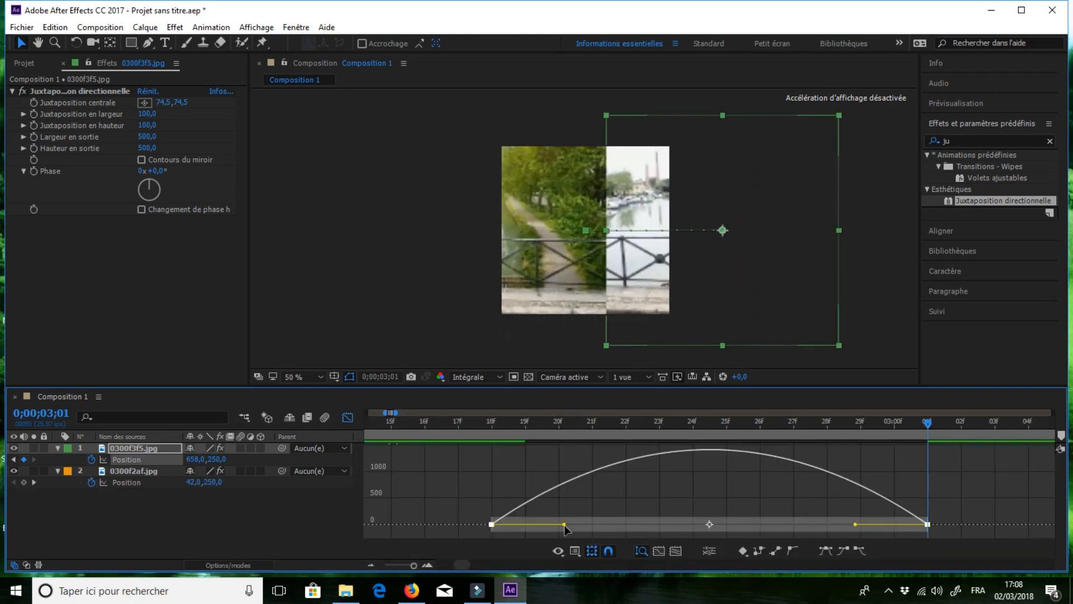
Reshape the 0300f3f5.jpg Position speed curve so it rises slowly and peaks sharply at the last keyframe
left_click_drag(565, 527, 723, 535)
left_click_drag(855, 530, 939, 528)
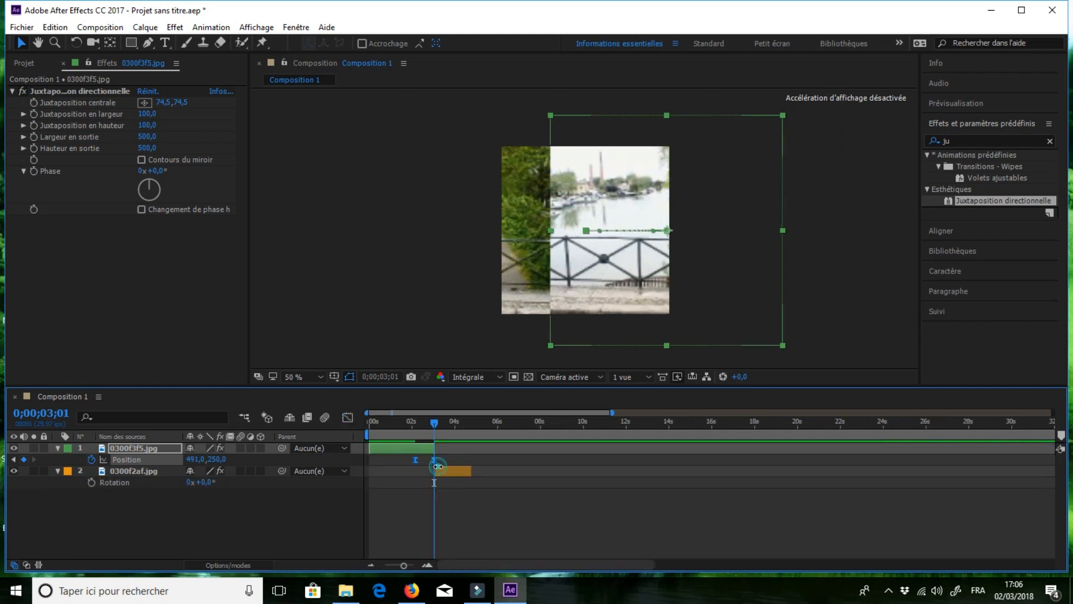
Animate the 0300f2af.jpg layer's Position from 42, 250 at 0;00;03;03 to 250, 250 at 0;00;03;18
left_click(439, 468)
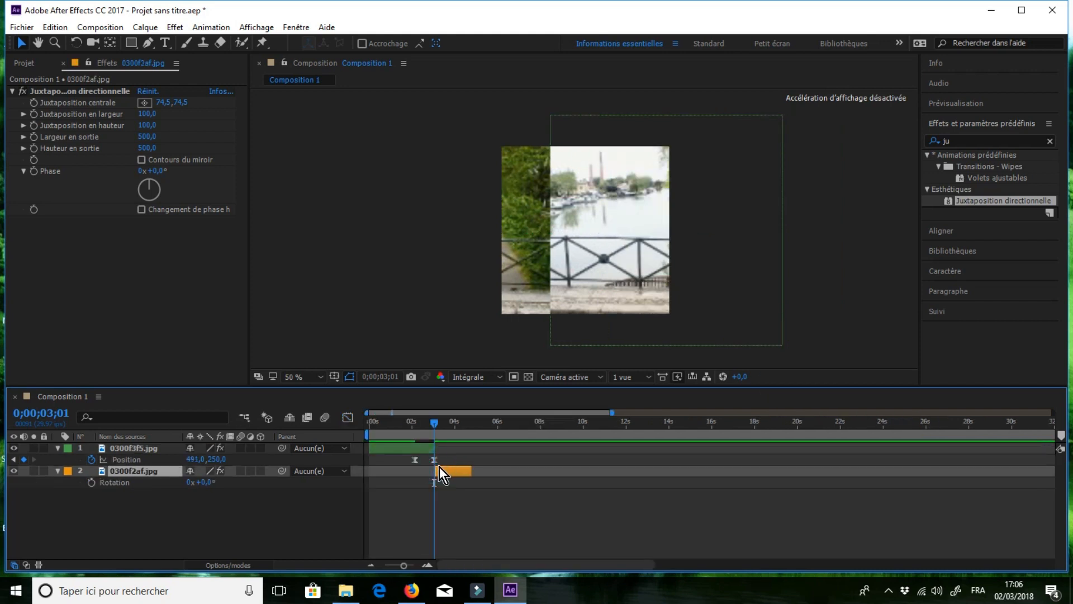
left_click(435, 425)
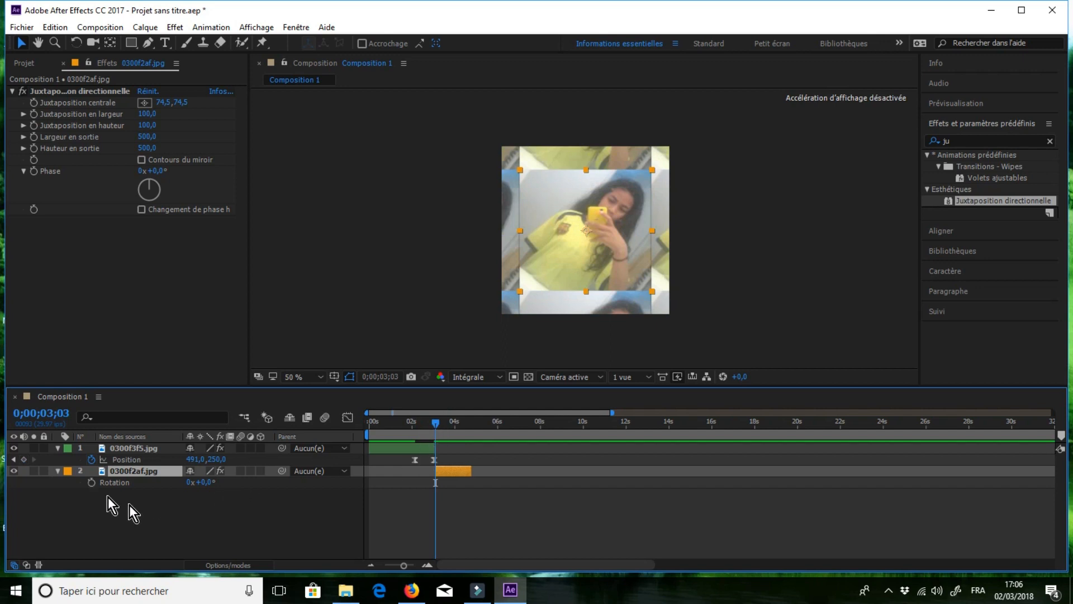
key("p")
left_click(95, 484)
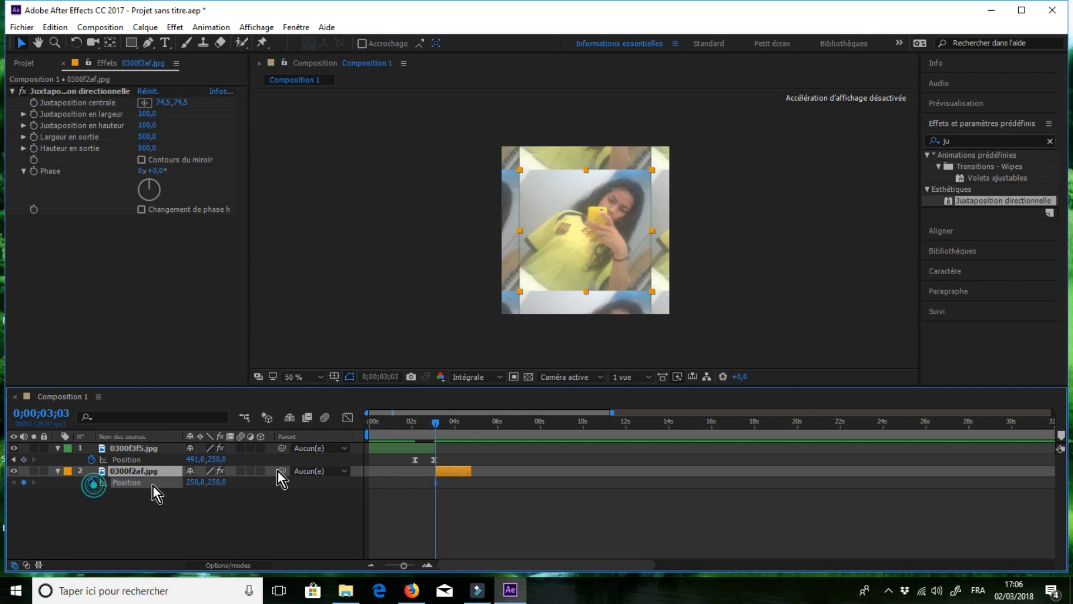
mouse_move(437, 424)
left_mouse_down()
mouse_move(447, 421)
mouse_move(437, 427)
left_mouse_up()
left_click(24, 482)
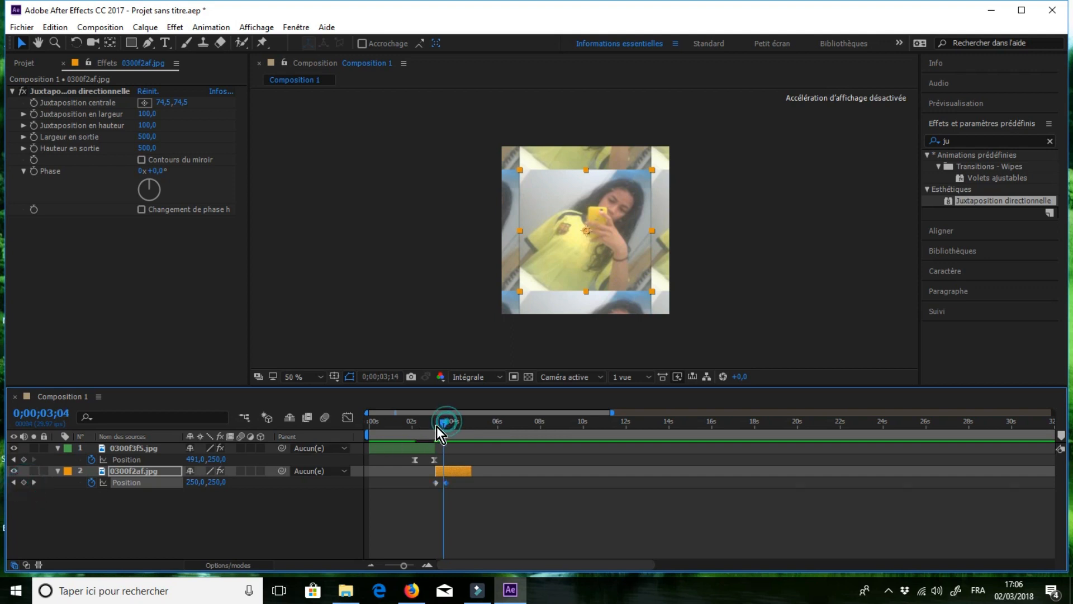
left_click(436, 484)
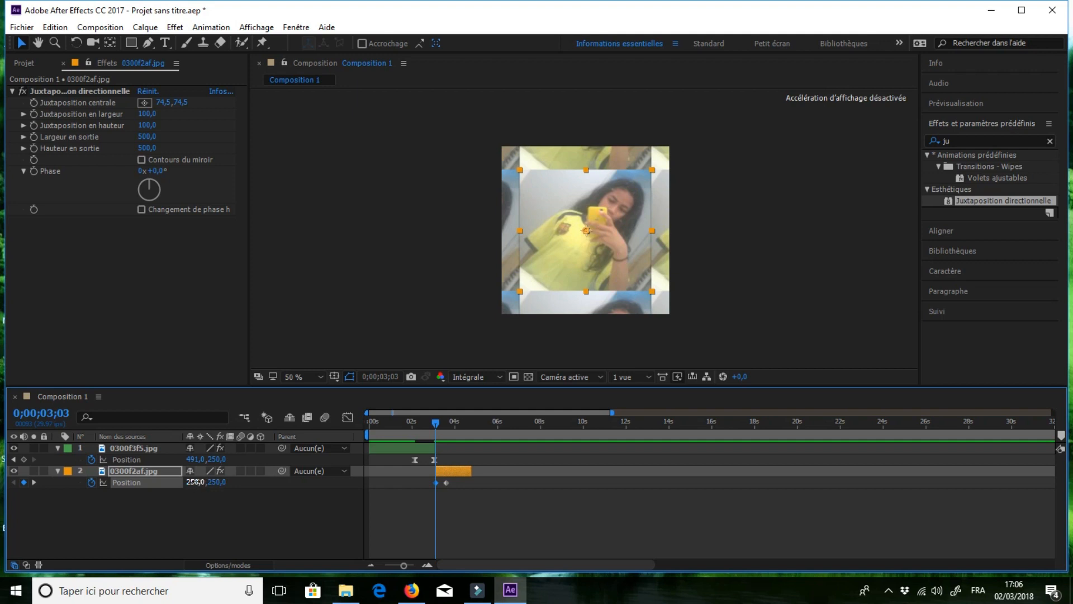
left_click_drag(194, 482, 40, 482)
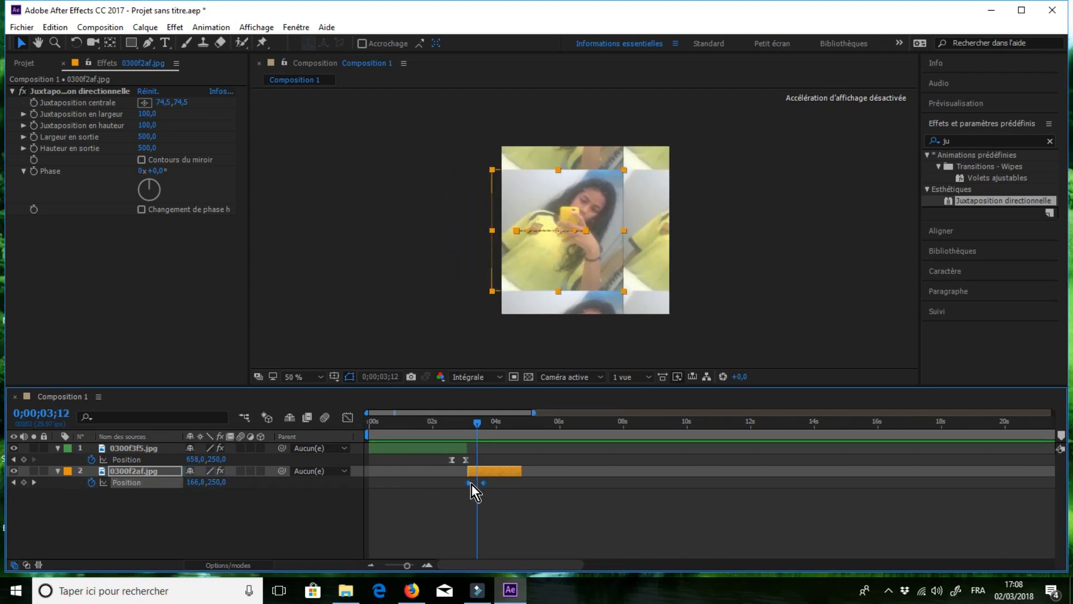
Apply Lissage de vitesse to both Position keyframes of the 0300f2af.jpg layer
right_click(471, 484)
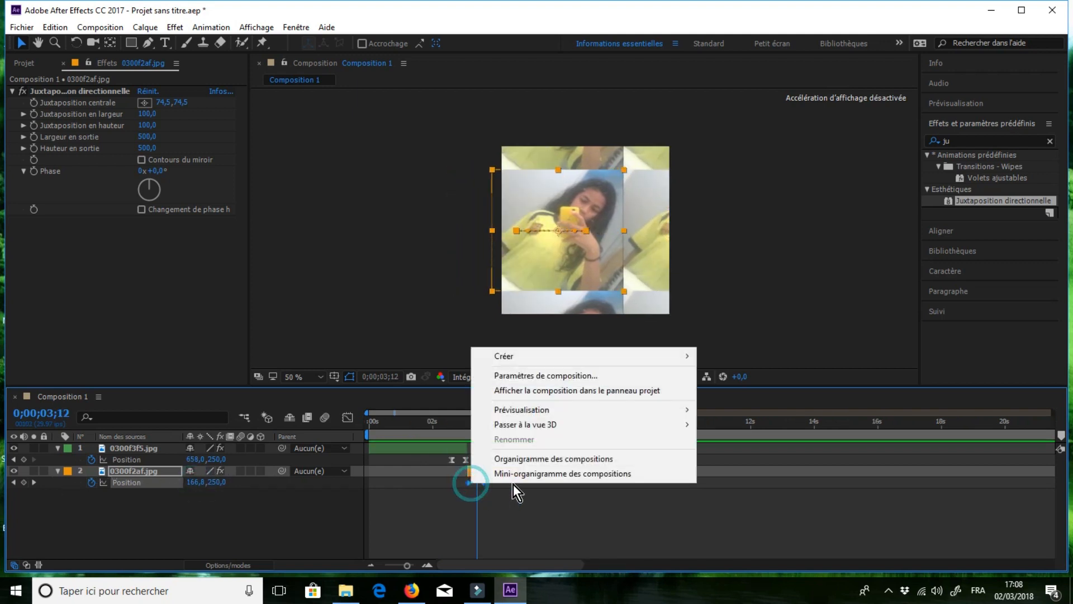
right_click(468, 485)
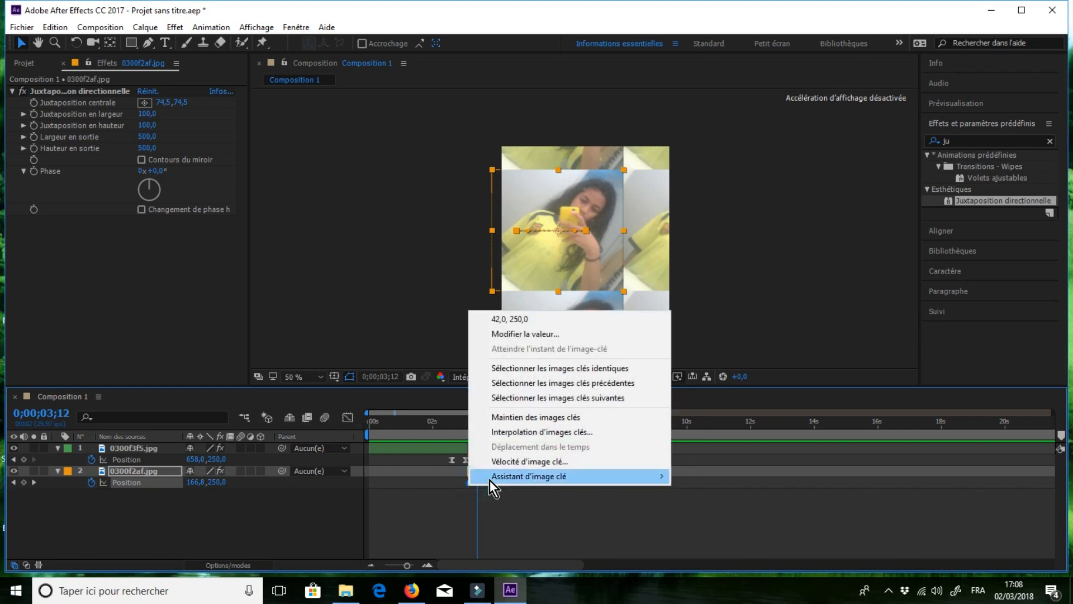
mouse_move(565, 476)
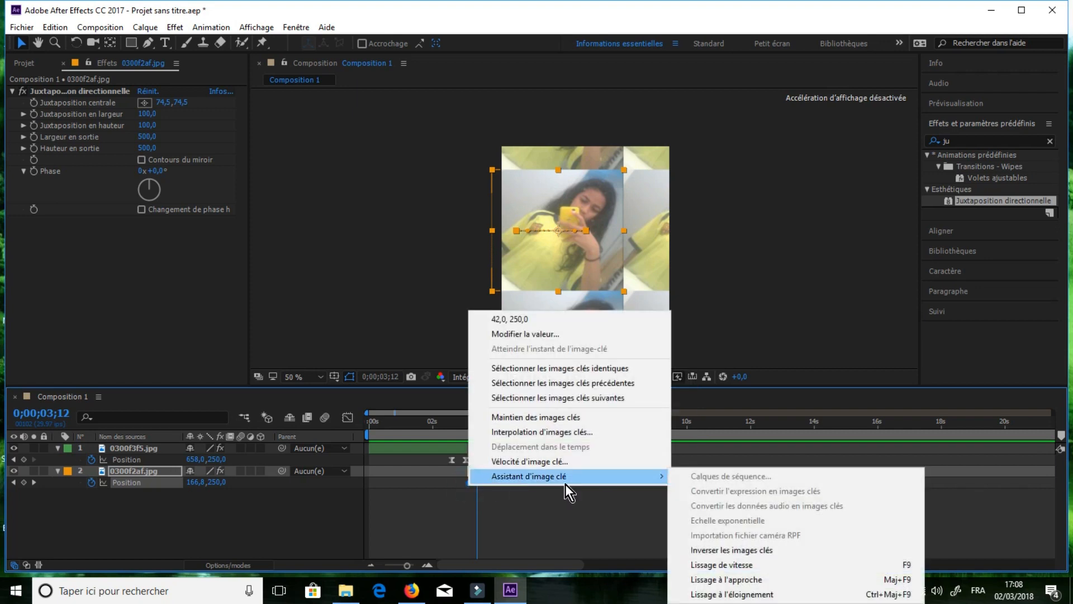
left_click(723, 563)
Reshape the 0300f2af.jpg Position speed curve in the graph editor so it peaks sharply at the first keyframe and falls off slowly
left_click(355, 422)
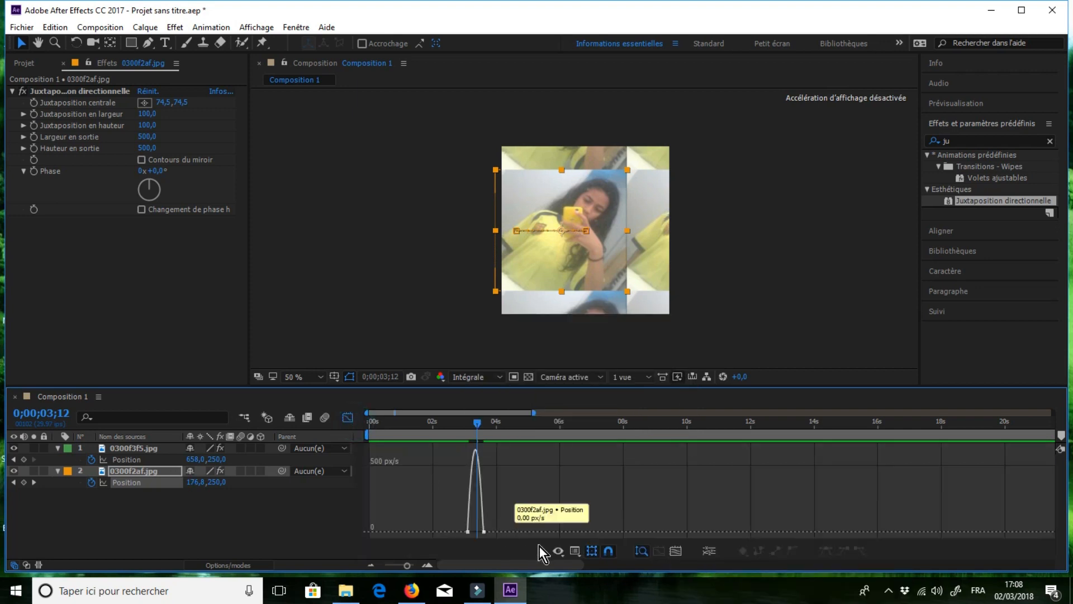
left_click(676, 551)
left_click(637, 456)
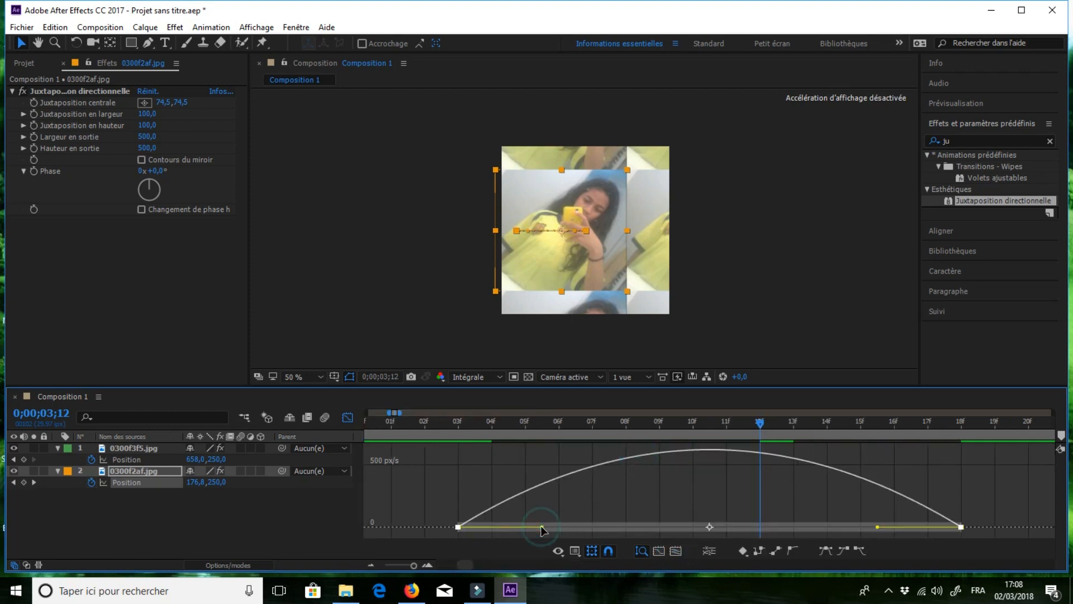
left_click_drag(541, 529, 457, 528)
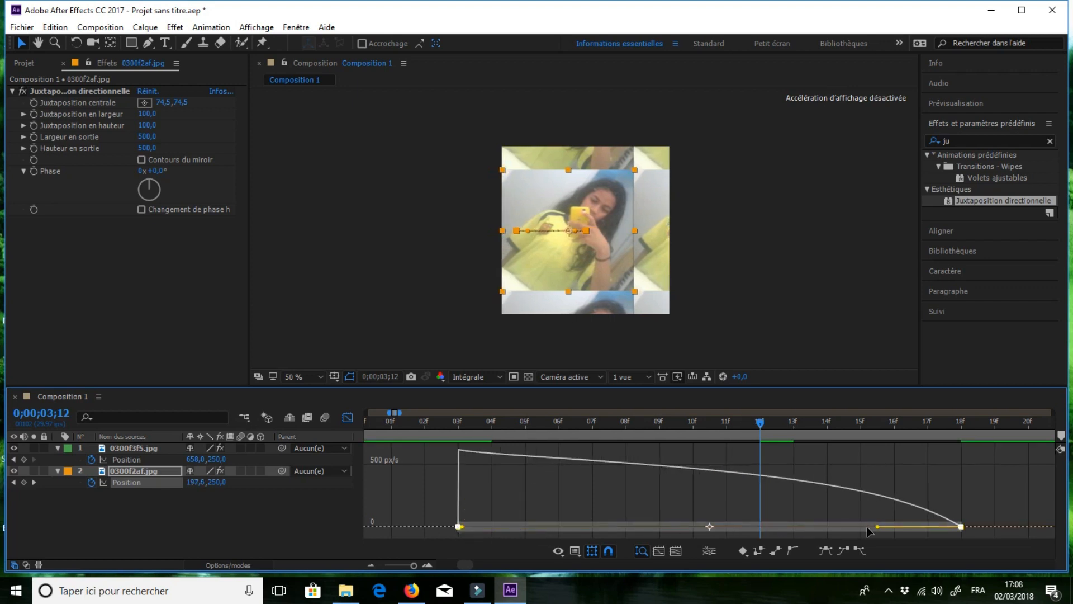
left_click_drag(876, 527, 698, 531)
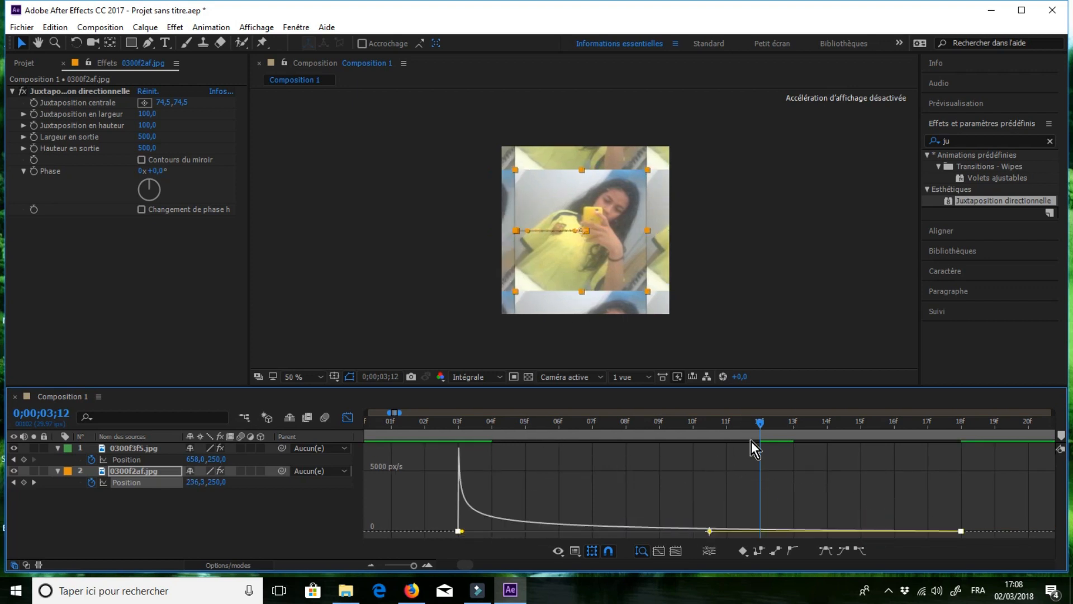
left_click_drag(760, 417, 387, 384)
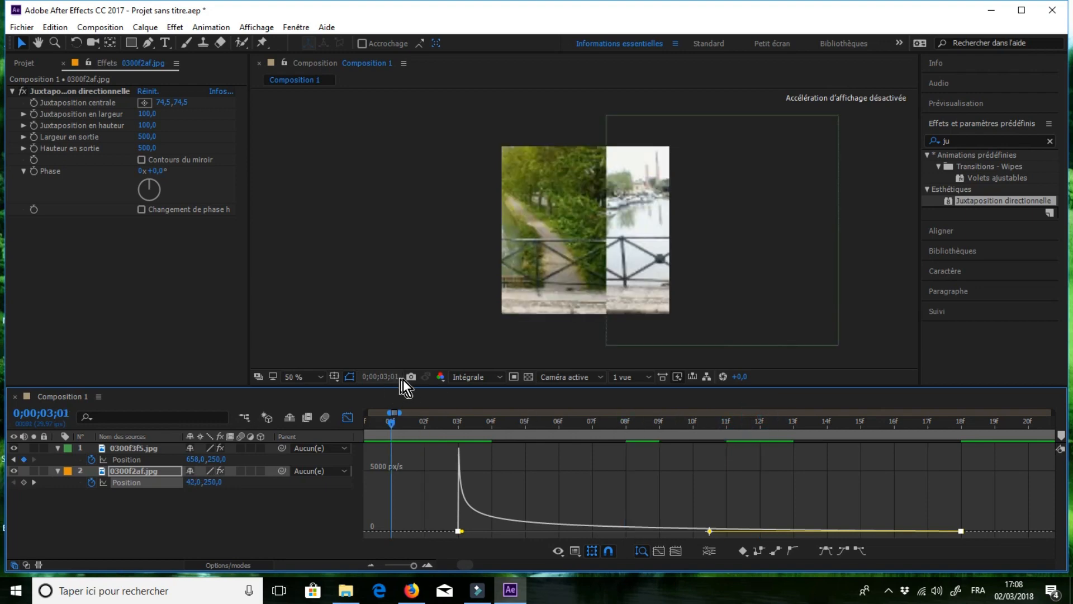